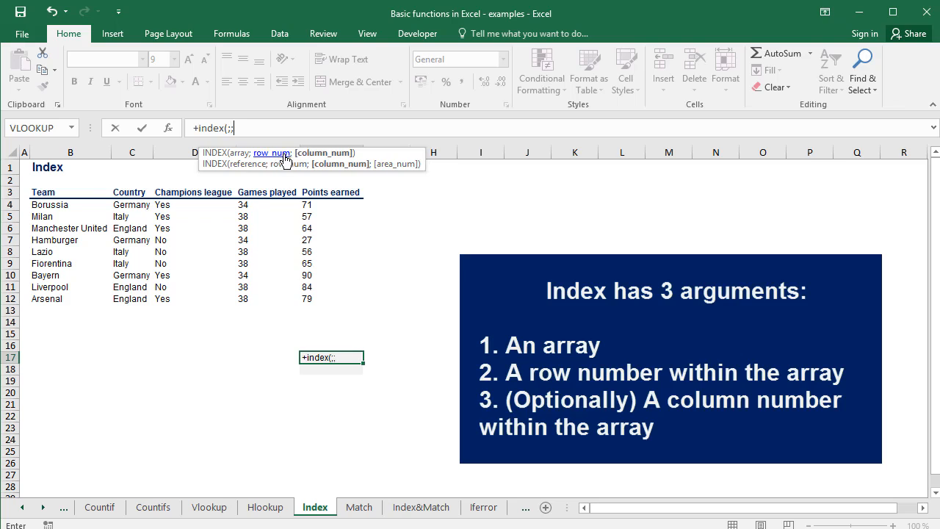
# Complete the INDEX formula in F17 with array B4:C12, row number 5 and column number 2
pyautogui.write(';')
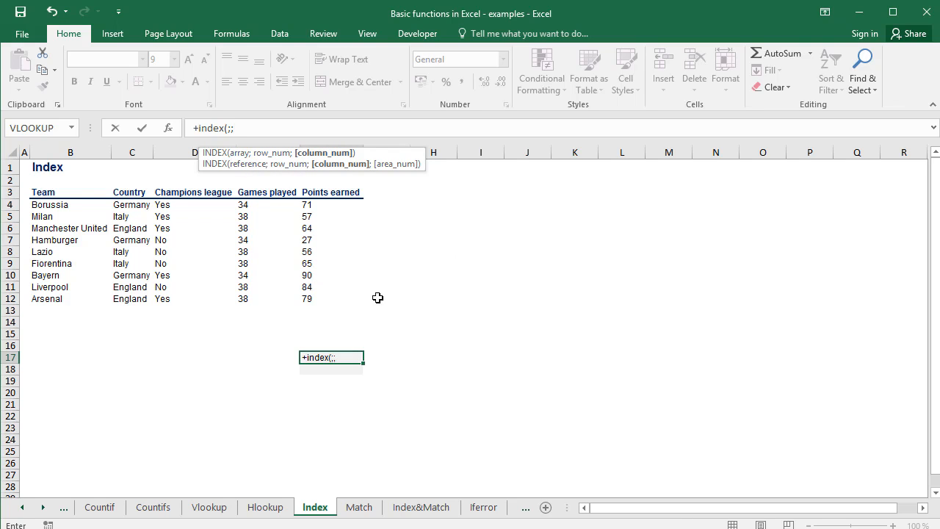
pyautogui.press('BackSpace')
pyautogui.press('BackSpace')
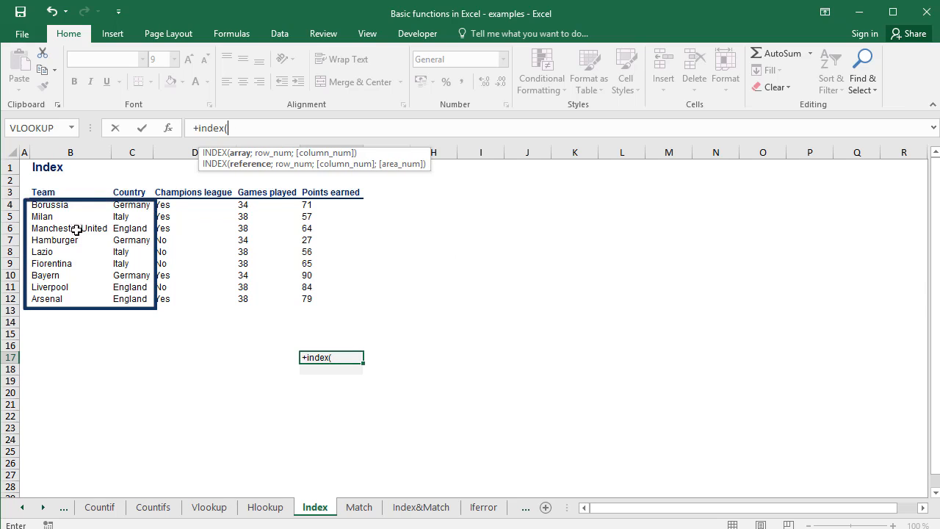
pyautogui.moveTo(56, 206); pyautogui.dragTo(133, 297)
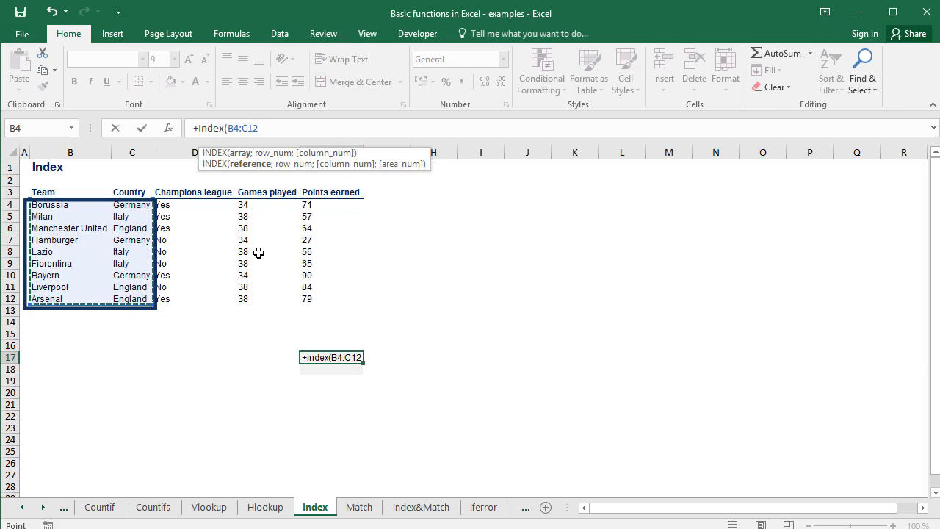
pyautogui.write(';')
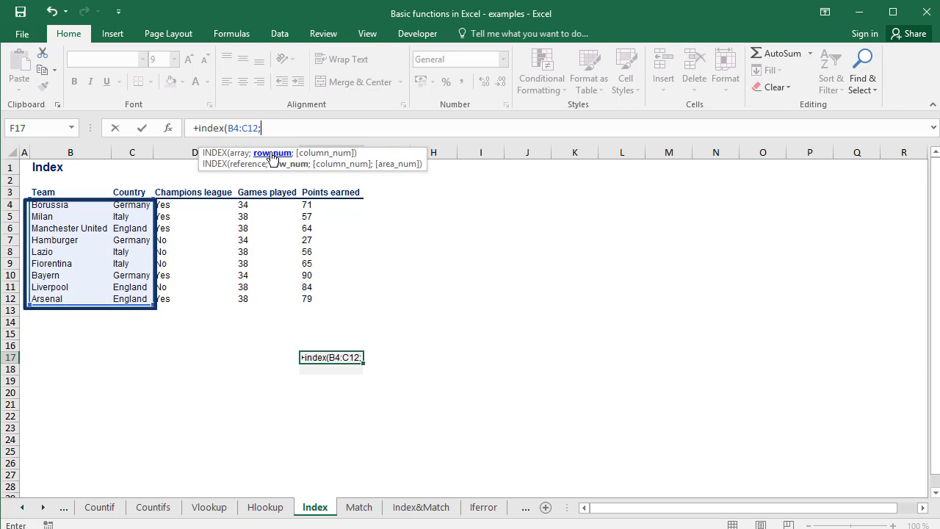
pyautogui.write('5')
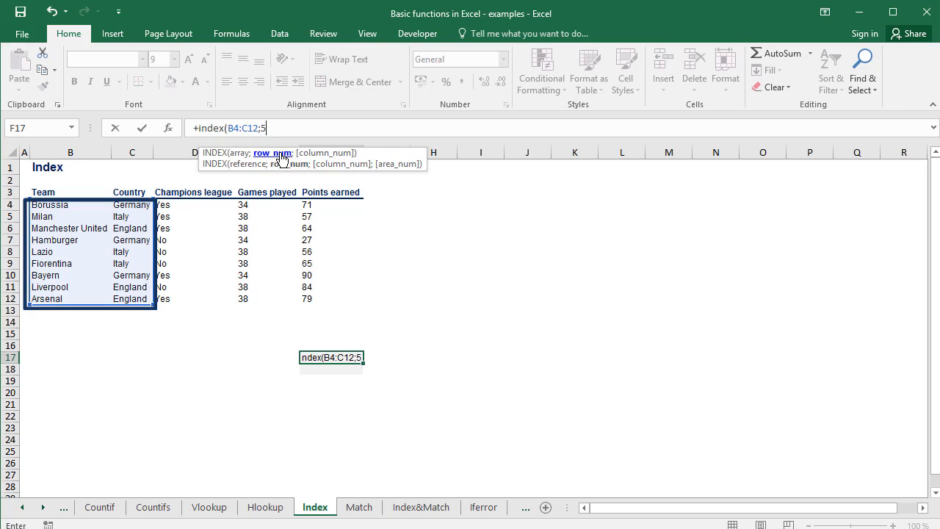
pyautogui.write(';2')
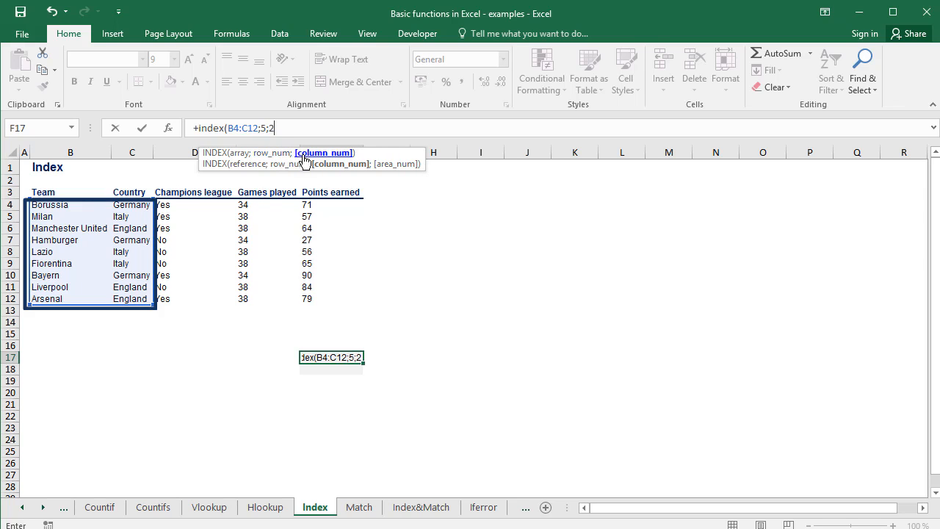
pyautogui.write(')')
pyautogui.press('Return')
pyautogui.press('Up')
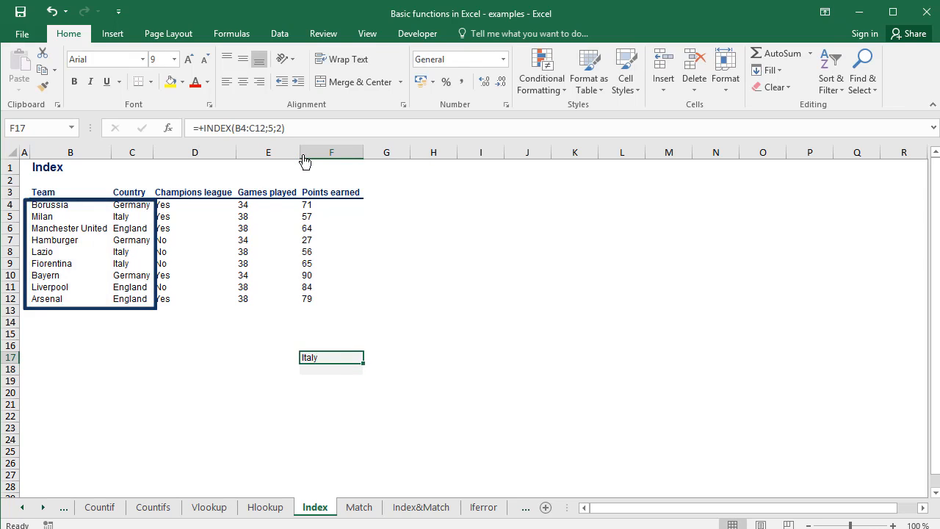
# Compare the INDEX result in F17 with its source cell C8 in the Country column
pyautogui.click(139, 255)
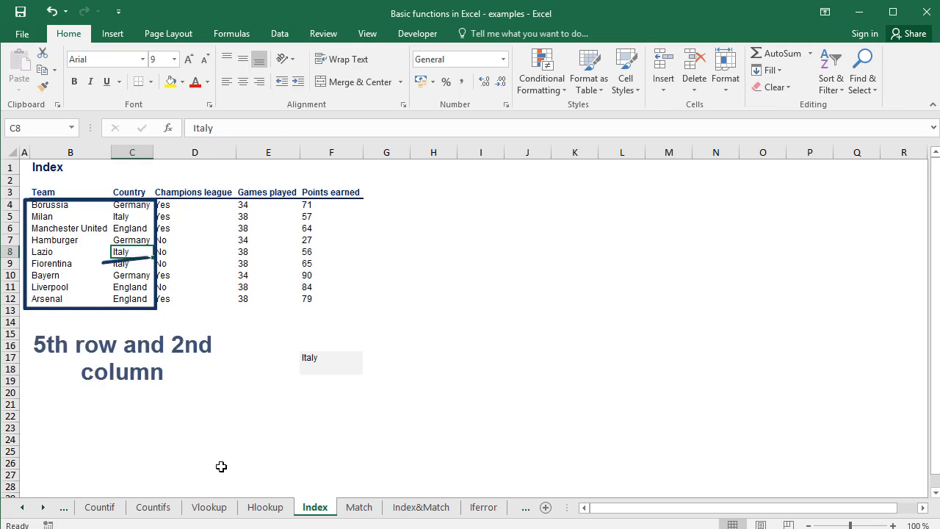
pyautogui.click(323, 358)
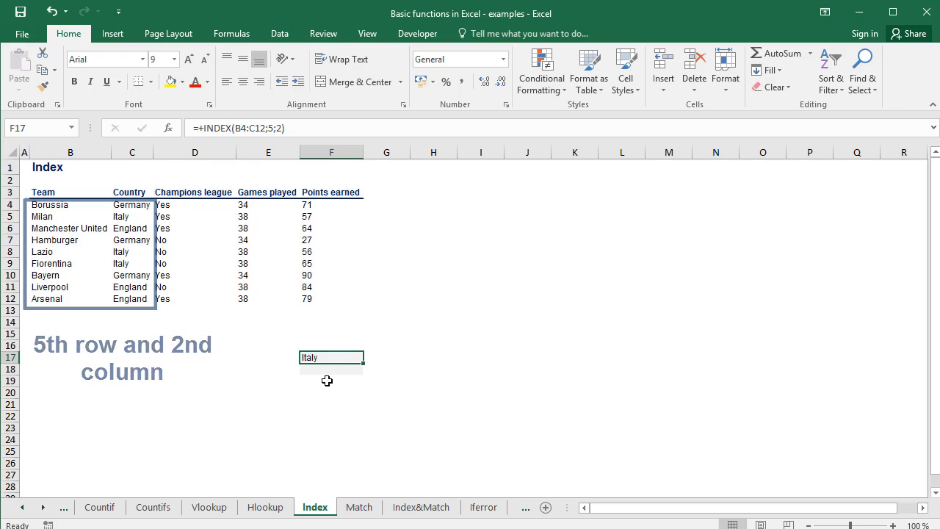
pyautogui.click(119, 252)
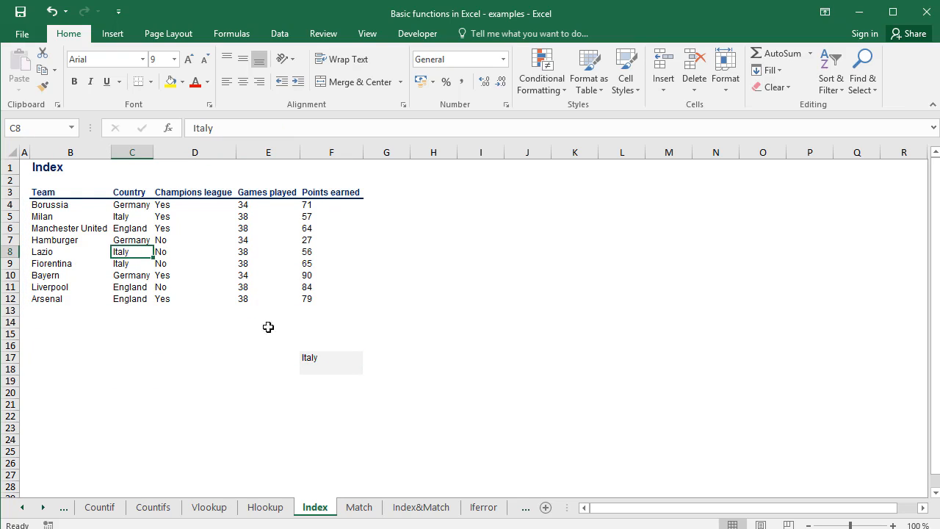
pyautogui.click(309, 356)
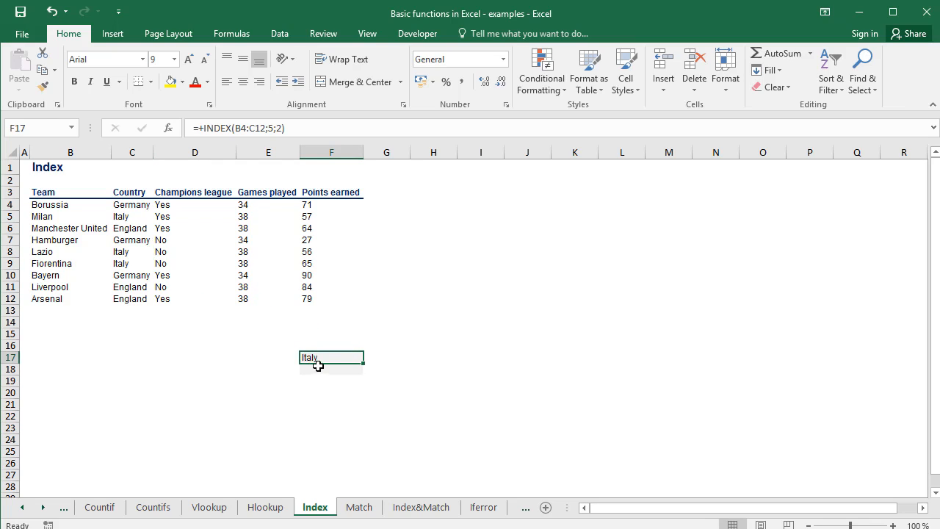
# Enter an INDEX formula in F18 with array B4:C12, row number 1 and column number 1, and check it against B4
pyautogui.click(316, 367)
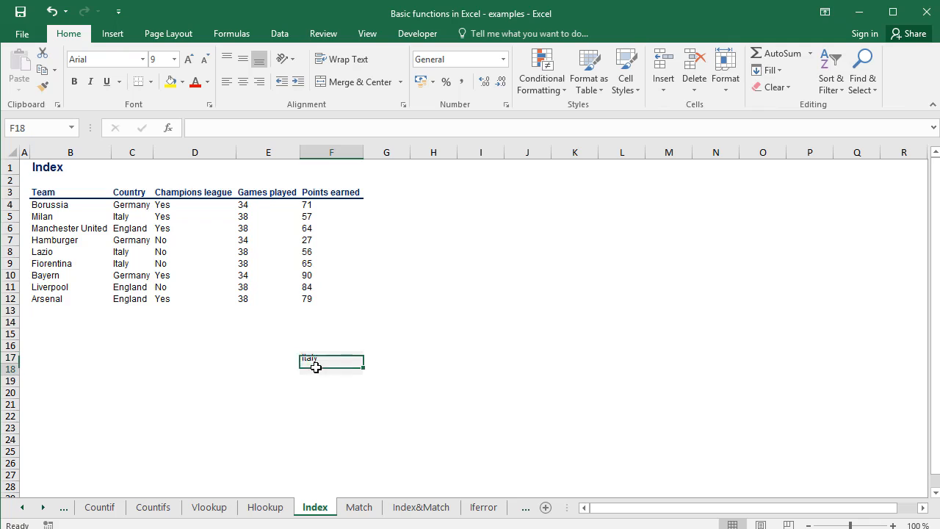
pyautogui.write('+index(')
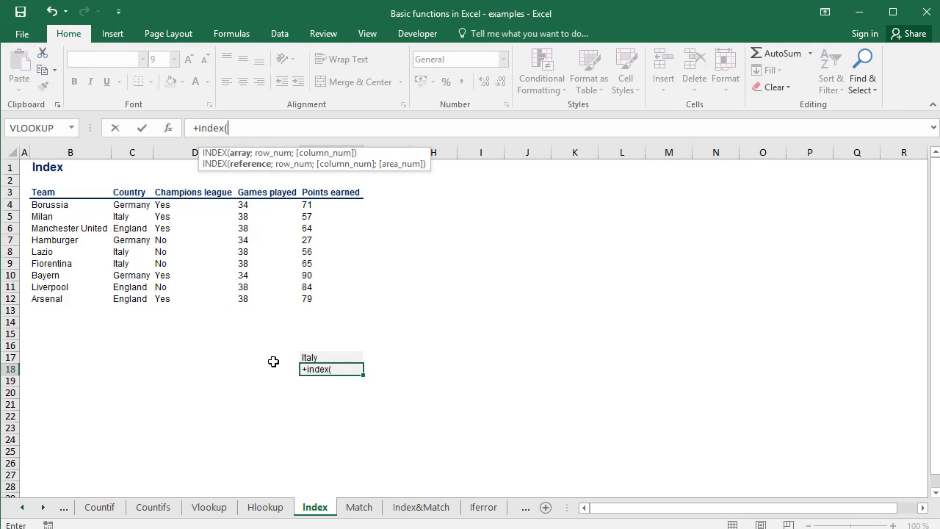
pyautogui.moveTo(77, 212); pyautogui.dragTo(126, 298)
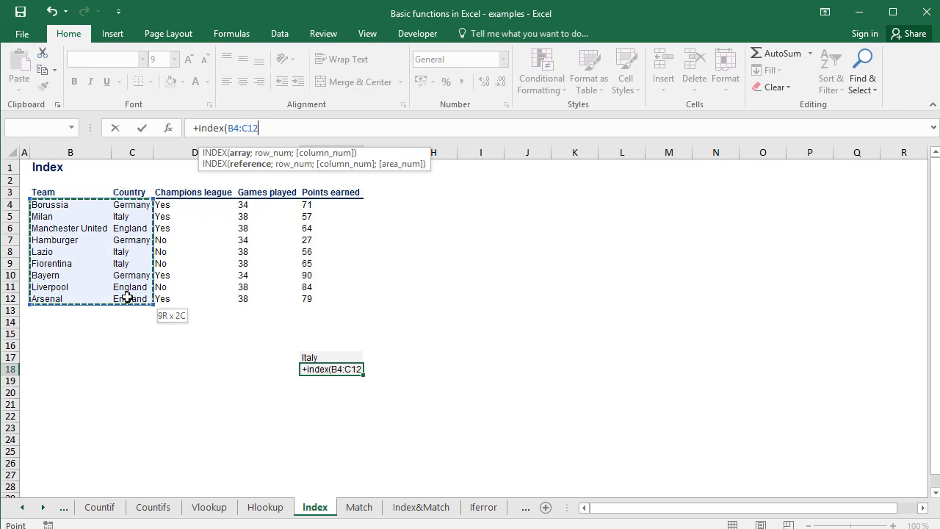
pyautogui.write(';')
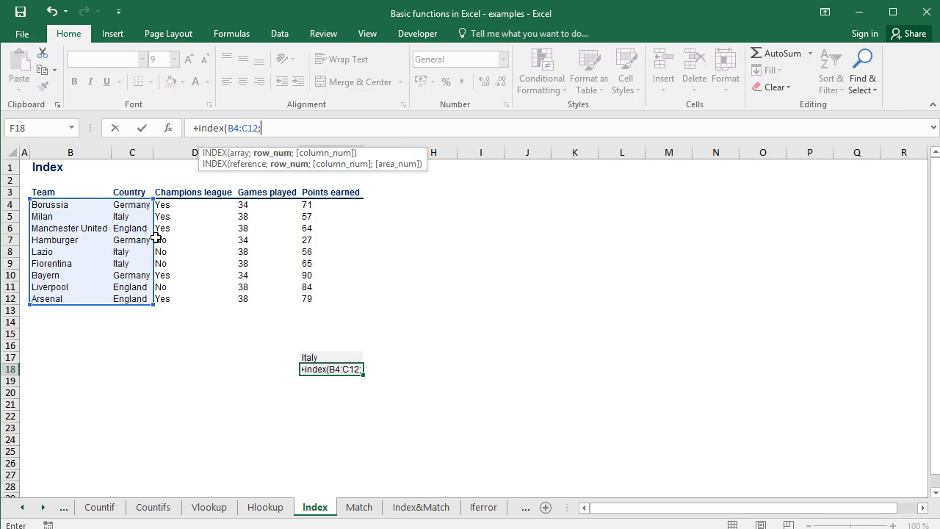
pyautogui.write('1')
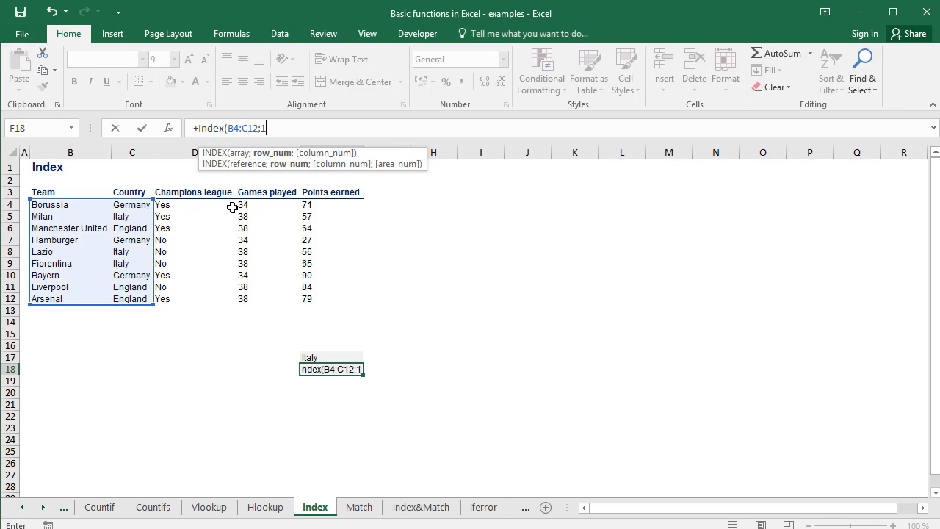
pyautogui.write(';1')
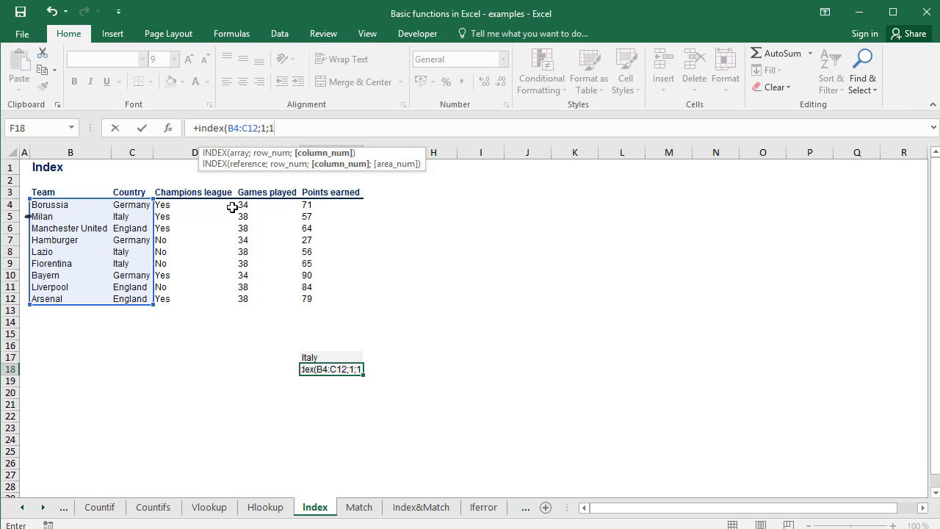
pyautogui.press('Return')
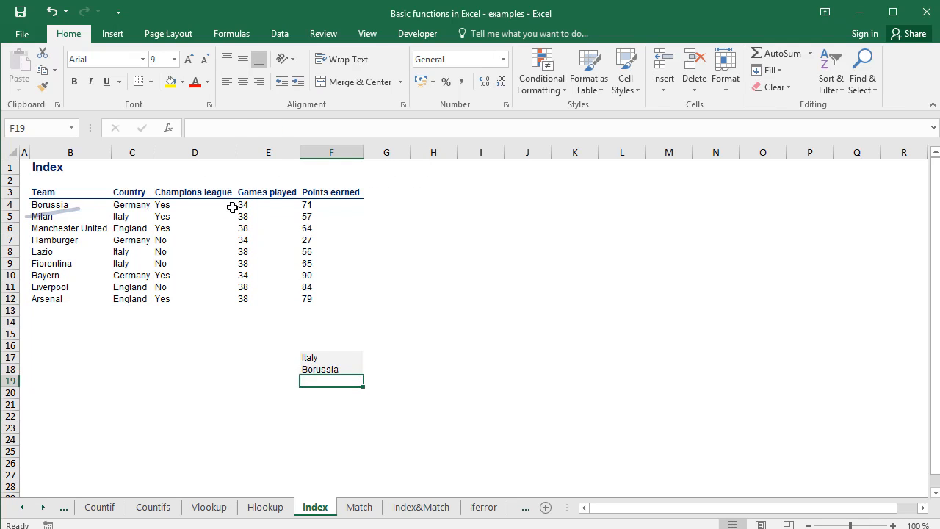
pyautogui.press('Up')
pyautogui.click(57, 204)
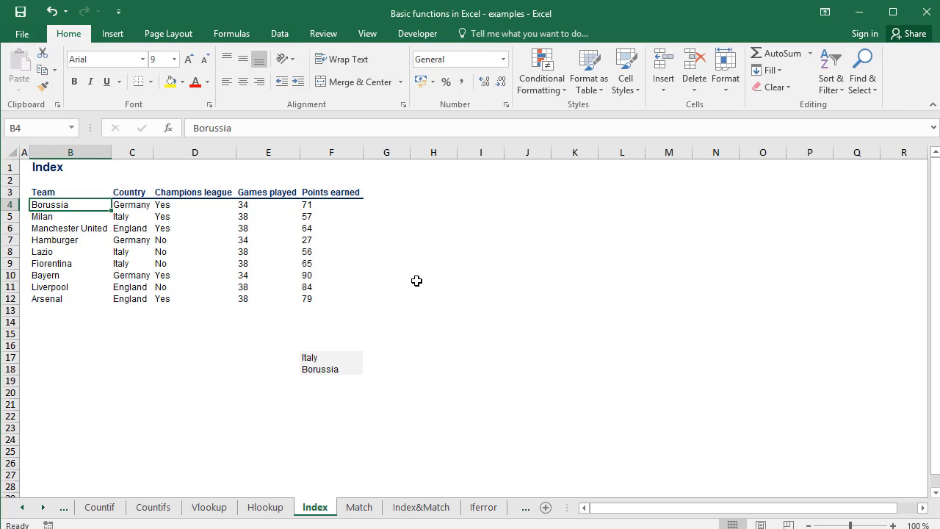
# On the Match sheet, enter a MATCH formula in C19 looking up B19 in B4:B12 with match type 0, and check it against B5
pyautogui.hotkey('ctrl', 'pagedown')
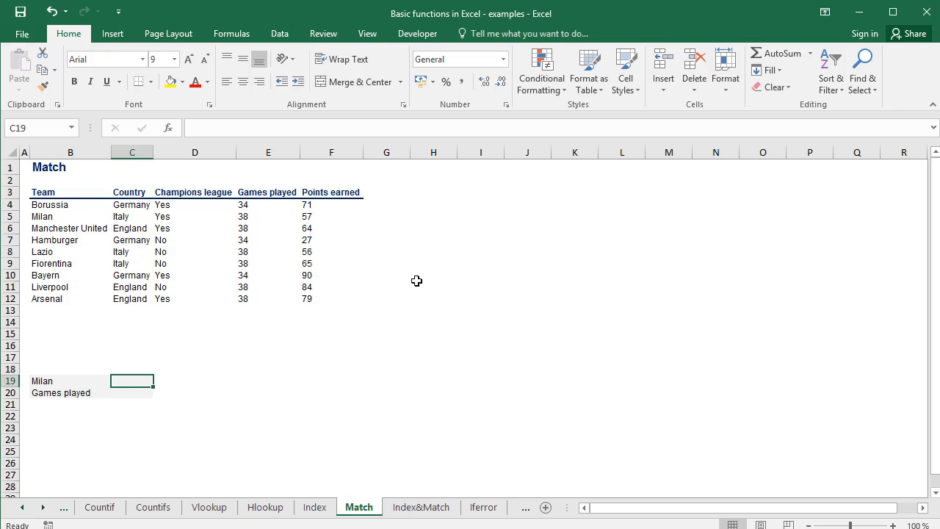
pyautogui.write('+ma')
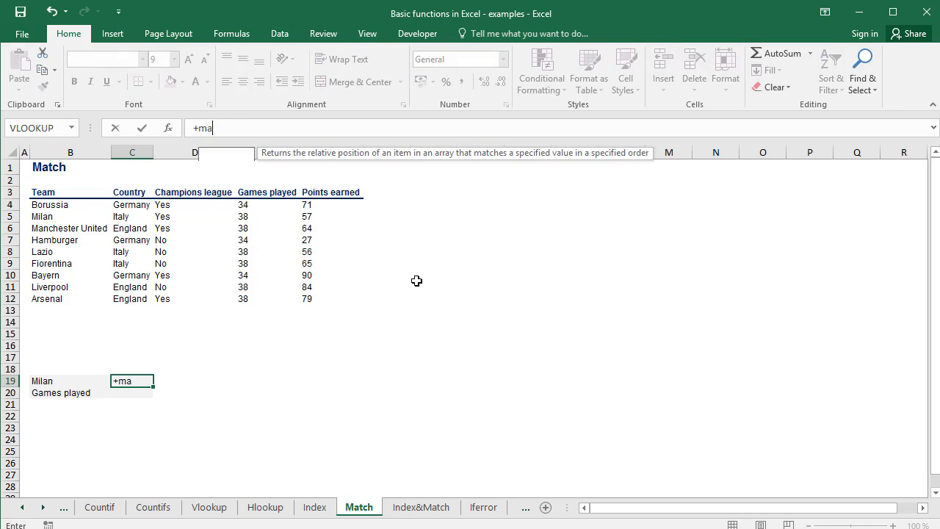
pyautogui.write('tch(')
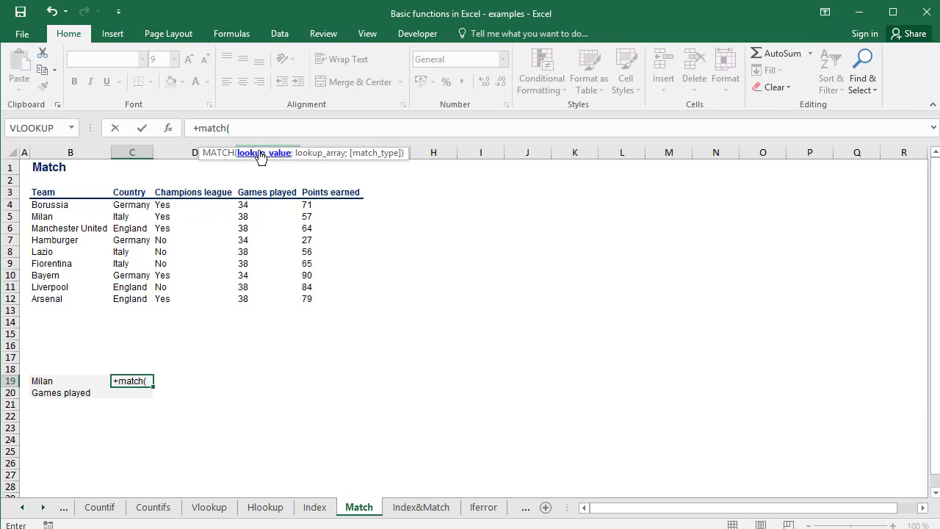
pyautogui.click(80, 383)
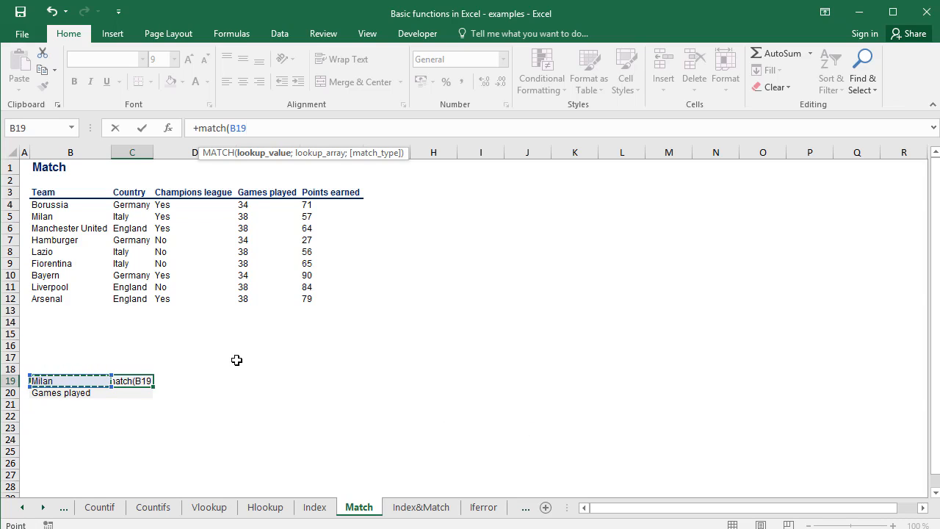
pyautogui.write(';')
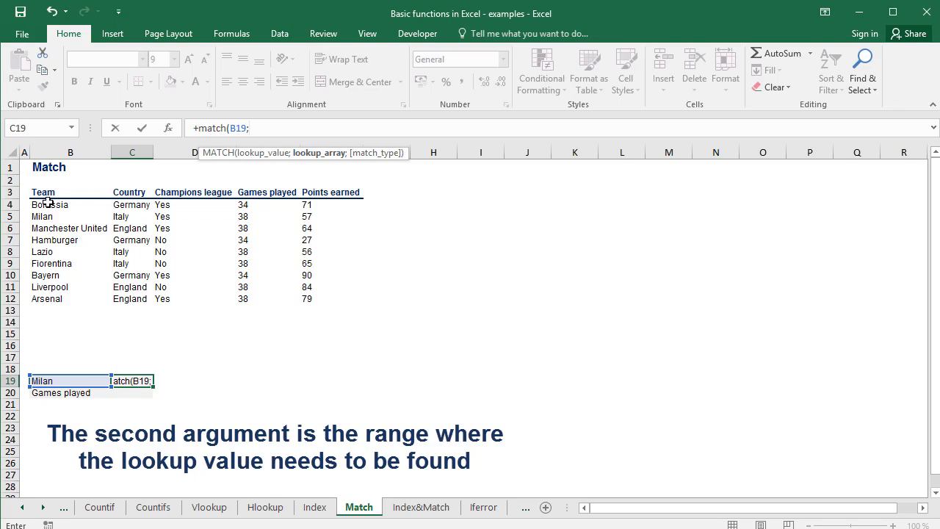
pyautogui.moveTo(47, 204); pyautogui.dragTo(51, 297)
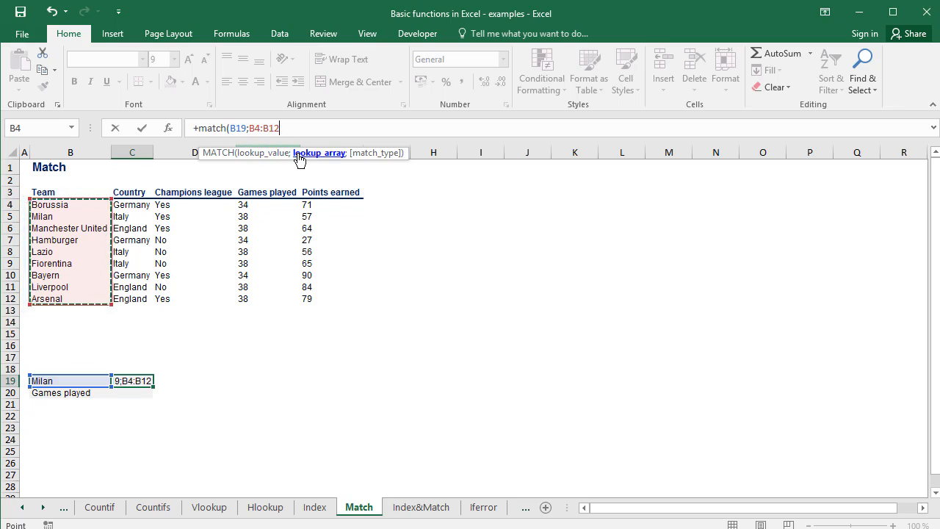
pyautogui.write(';')
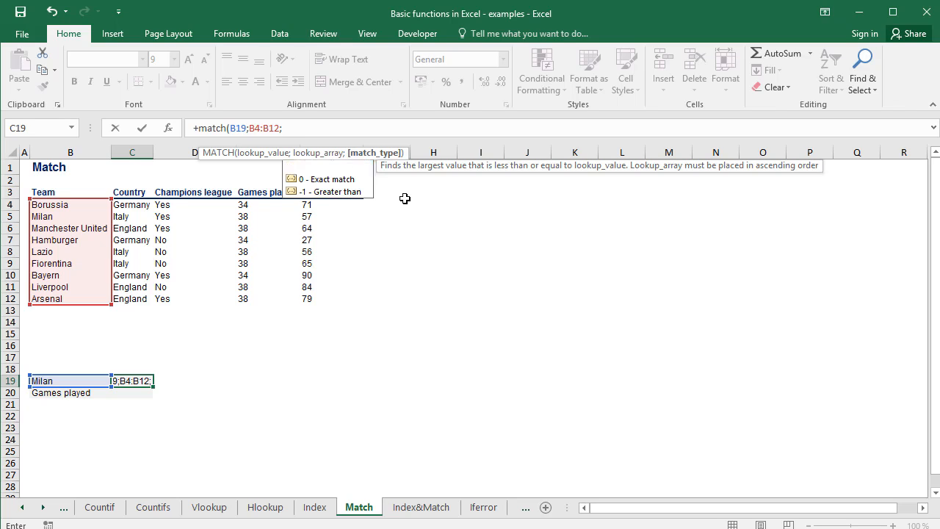
pyautogui.write('0')
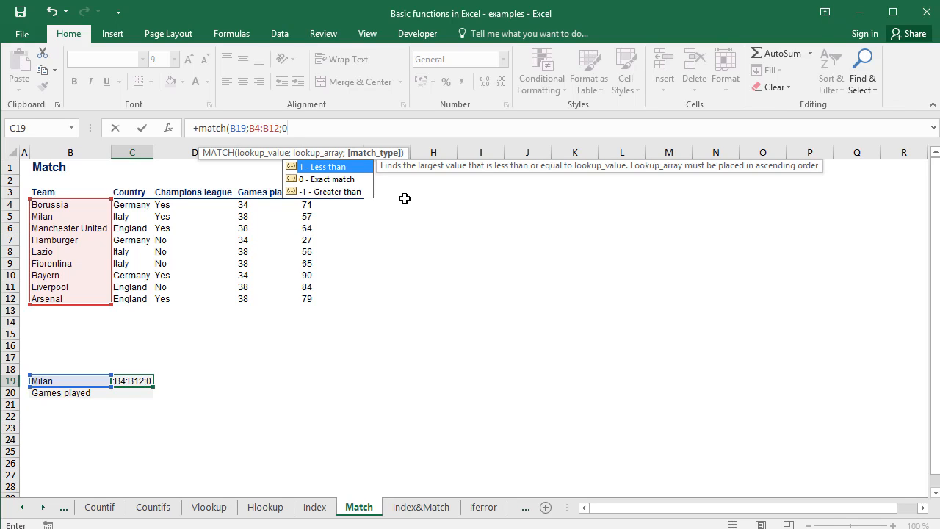
pyautogui.write(')')
pyautogui.press('Return')
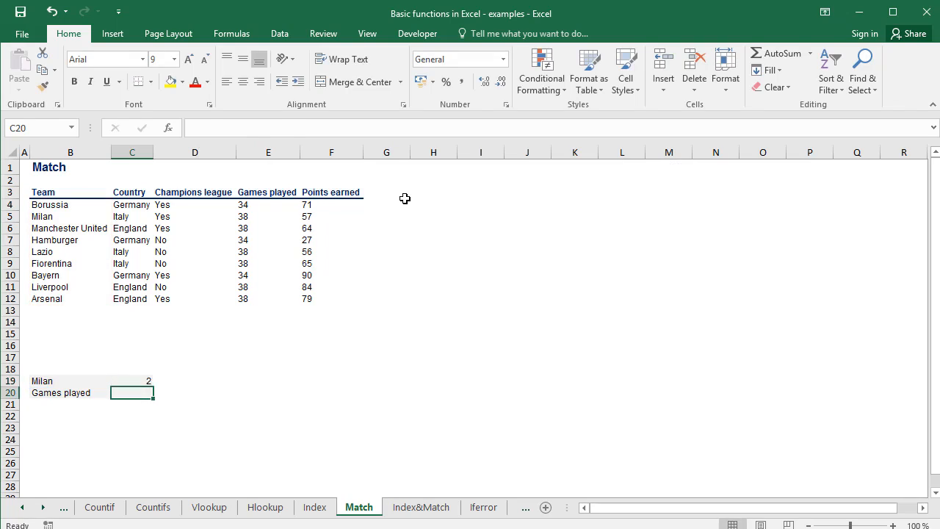
pyautogui.press('Up')
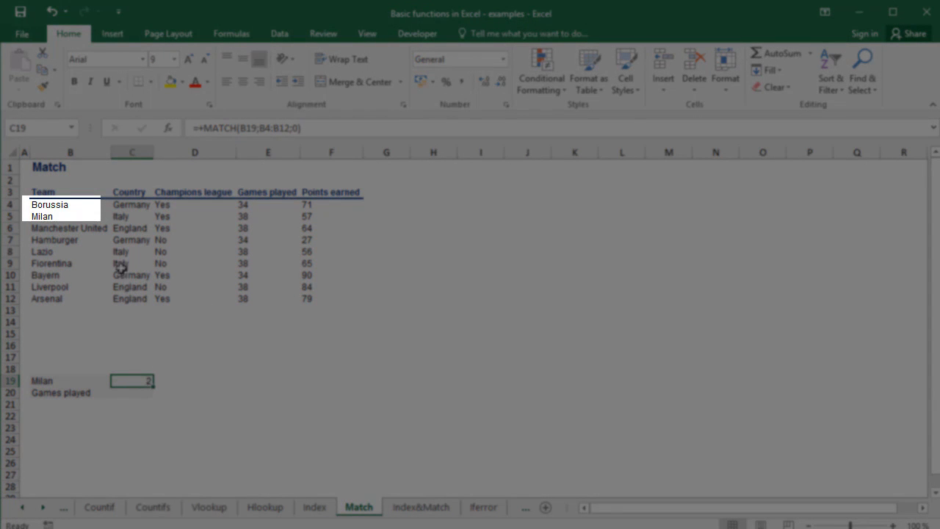
pyautogui.click(76, 215)
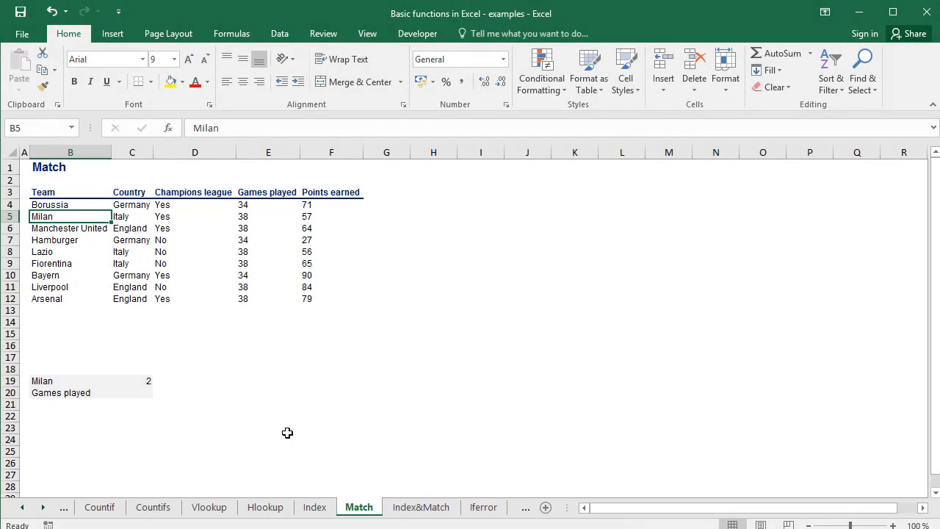
pyautogui.click(147, 381)
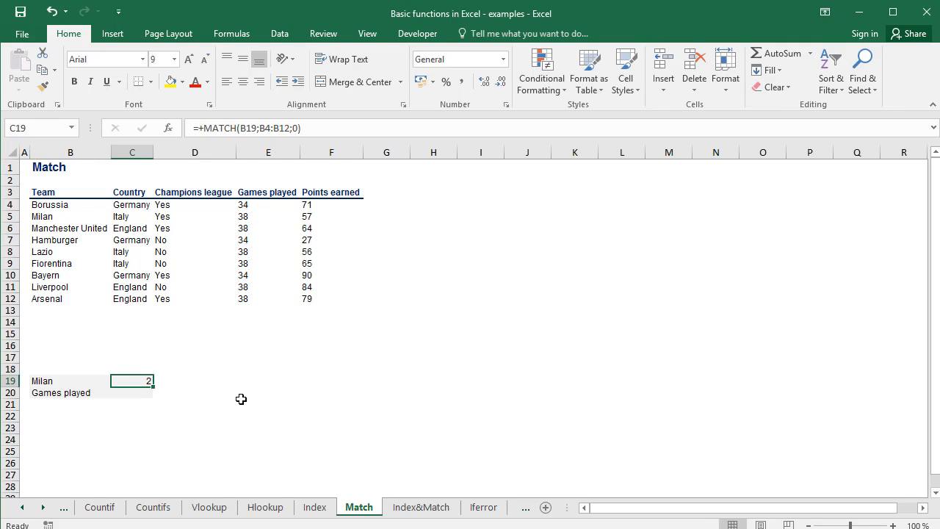
# Enter a MATCH formula in C20 looking up B20 in the header row B3:F3 with match type 0
pyautogui.click(141, 396)
pyautogui.write('=match')
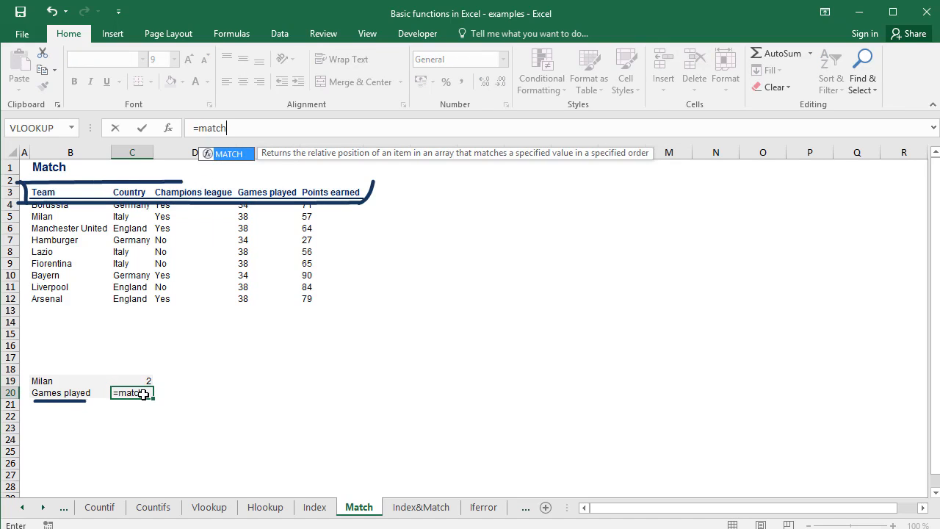
pyautogui.write('(')
pyautogui.press('Left')
pyautogui.write(';')
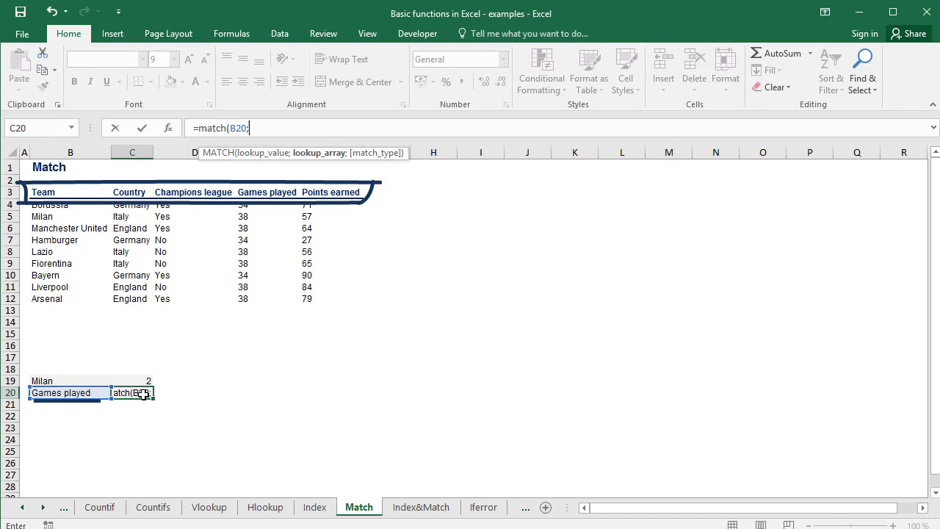
pyautogui.press('Up')
pyautogui.press('Up')
pyautogui.press('Up')
pyautogui.press('Up')
pyautogui.press('Up')
pyautogui.press('Up')
pyautogui.press('Up')
pyautogui.press('Up')
pyautogui.press('Up')
pyautogui.press('Up')
pyautogui.press('Up')
pyautogui.press('Up')
pyautogui.press('Up')
pyautogui.press('Up')
pyautogui.press('Up')
pyautogui.press('Up')
pyautogui.press('Up')
pyautogui.press('Up')
pyautogui.press('Up')
pyautogui.press('Left')
pyautogui.press('Down')
pyautogui.press('Down')
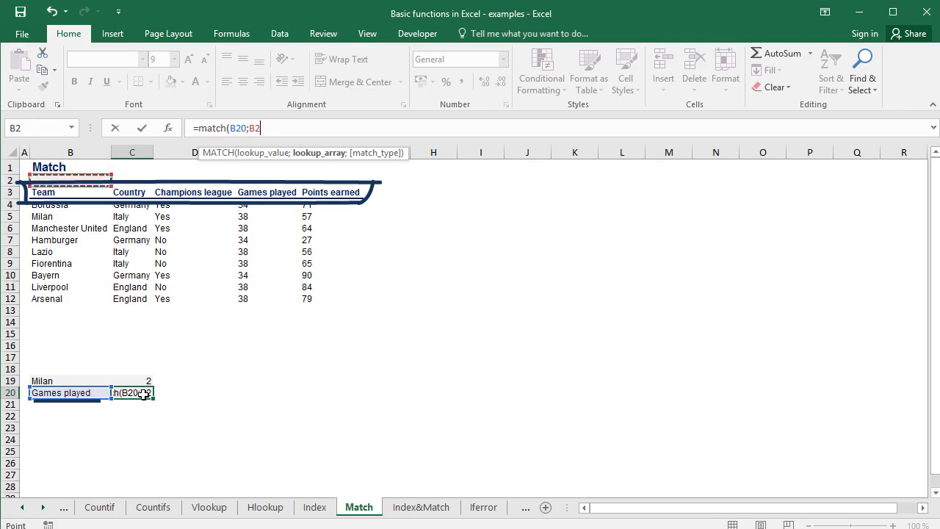
pyautogui.hotkey('shift', 'Right')
pyautogui.hotkey('shift', 'Right')
pyautogui.hotkey('shift', 'Right')
pyautogui.hotkey('shift', 'Right')
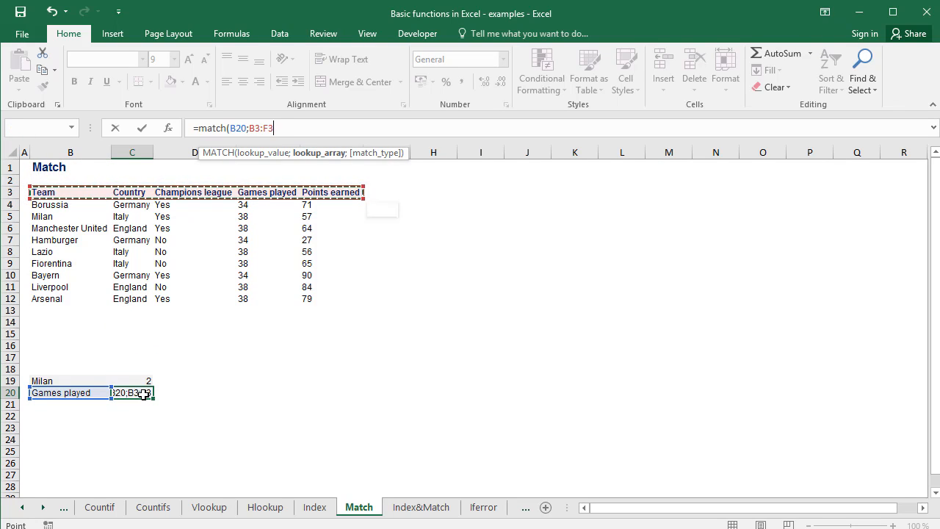
pyautogui.write(';0)')
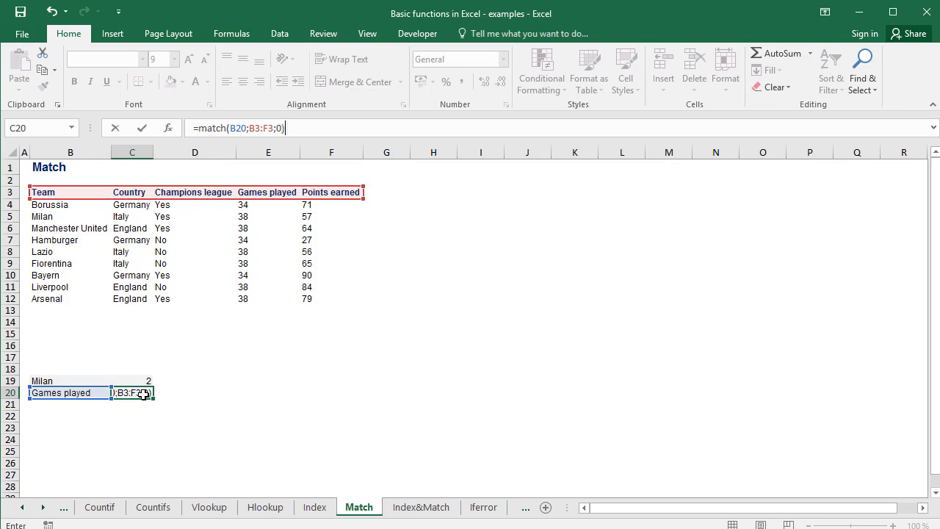
pyautogui.press('Return')
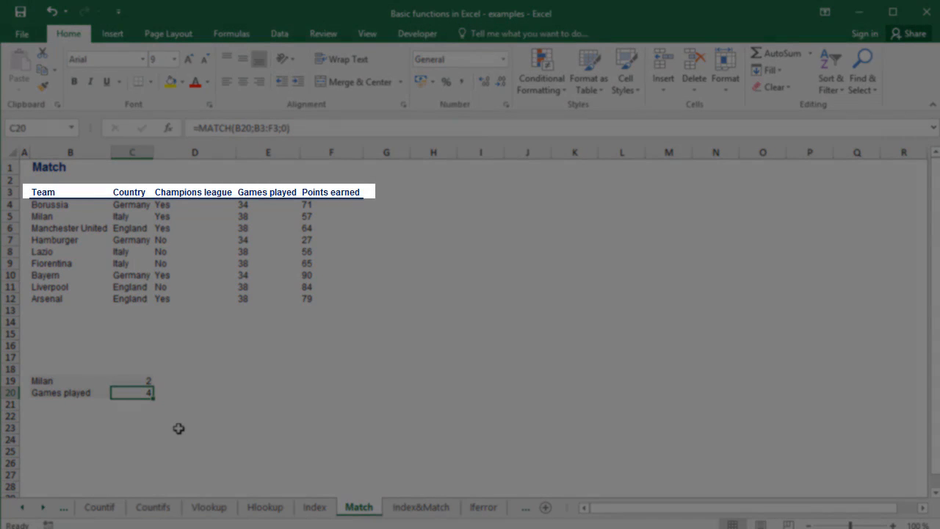
# Check the MATCH result in C20 by stepping through the headers from Team in B3 to Games played in E3
pyautogui.click(76, 192)
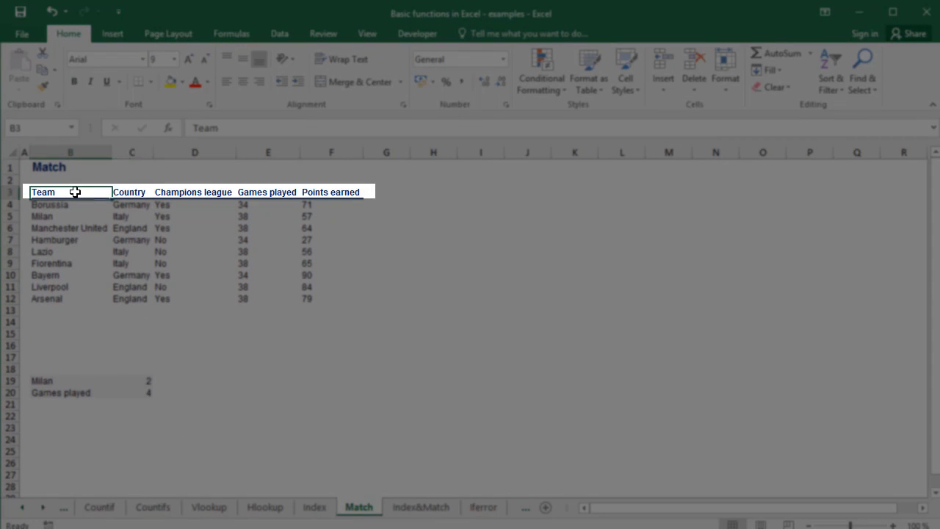
pyautogui.press('Right')
pyautogui.press('Right')
pyautogui.press('Right')
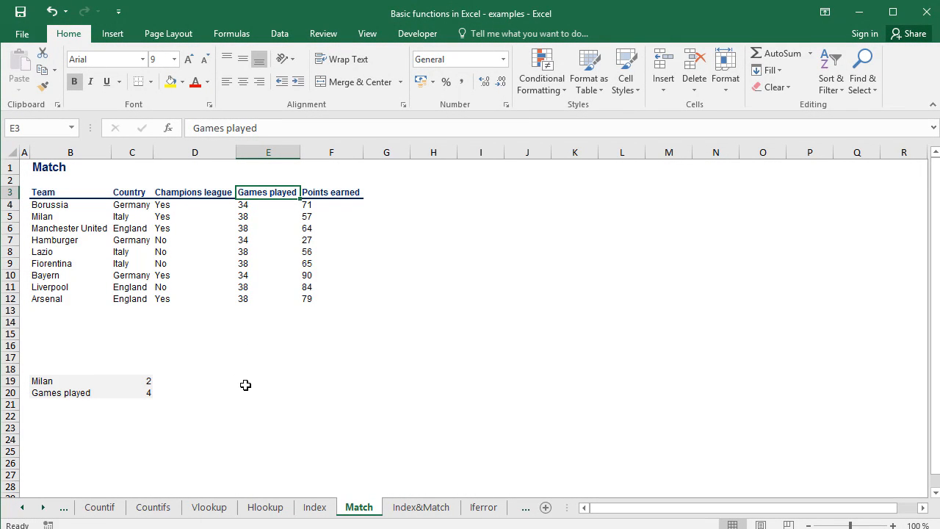
# Switch to the Index&Match sheet and examine the source table B3:F12 and the empty lookup table I3:M5
pyautogui.hotkey('ctrl', 'pagedown')
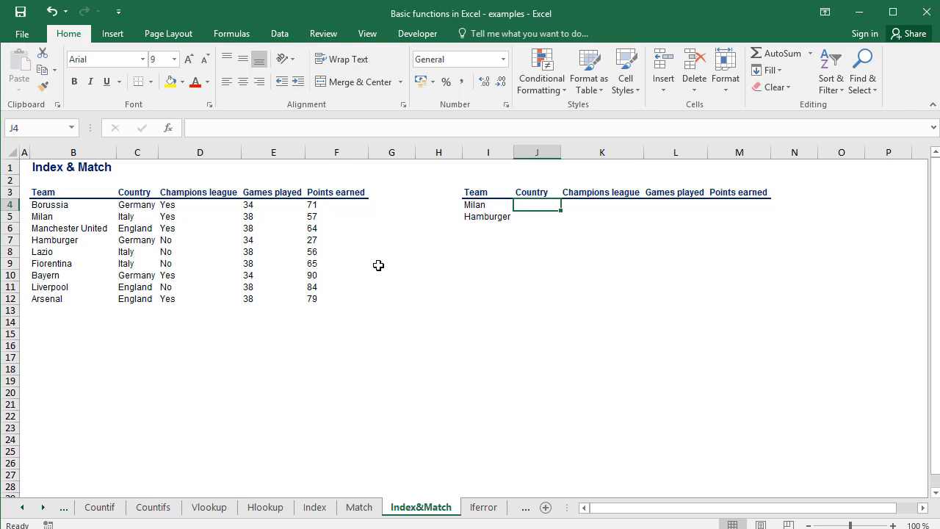
pyautogui.click(66, 192)
pyautogui.moveTo(67, 192); pyautogui.dragTo(185, 231)
pyautogui.moveTo(261, 263); pyautogui.dragTo(315, 297)
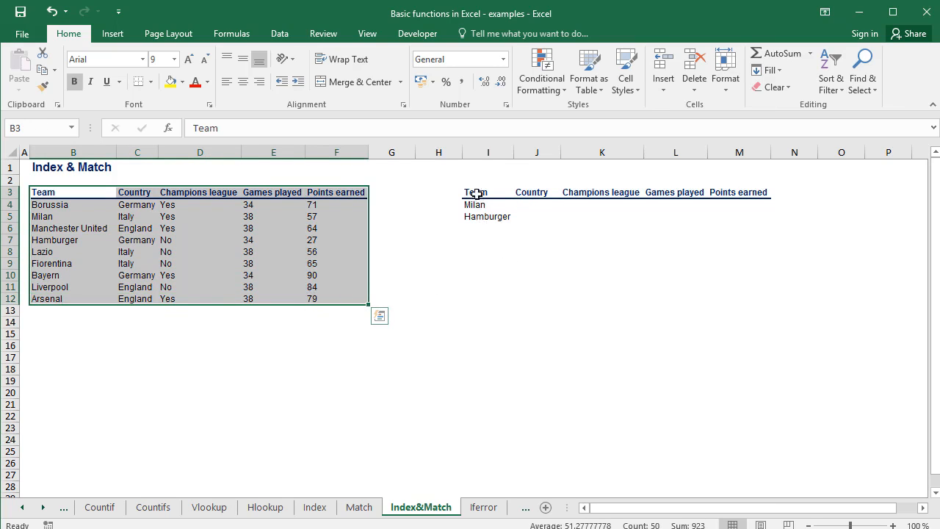
pyautogui.moveTo(478, 193); pyautogui.dragTo(727, 217)
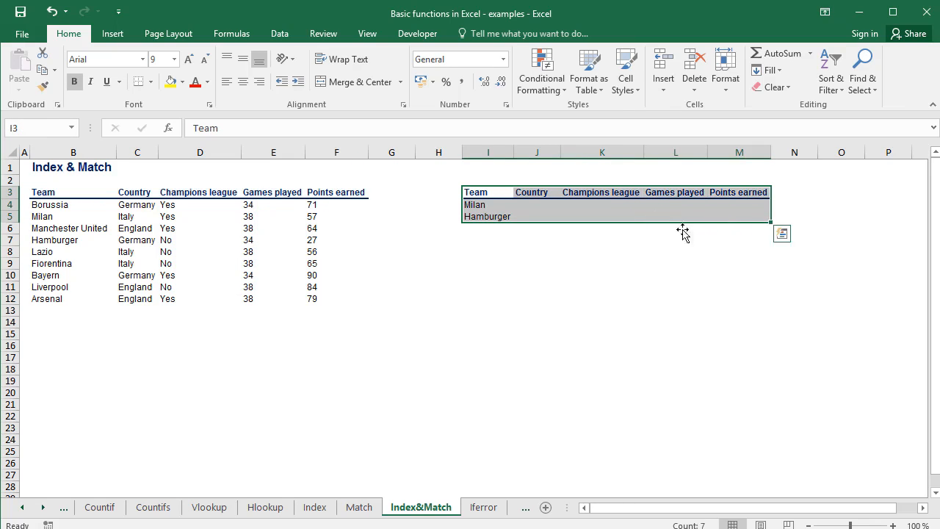
# Enter a MATCH formula in J4 looking up $I4 in $B$4:$B$12 with match type 0
pyautogui.click(547, 208)
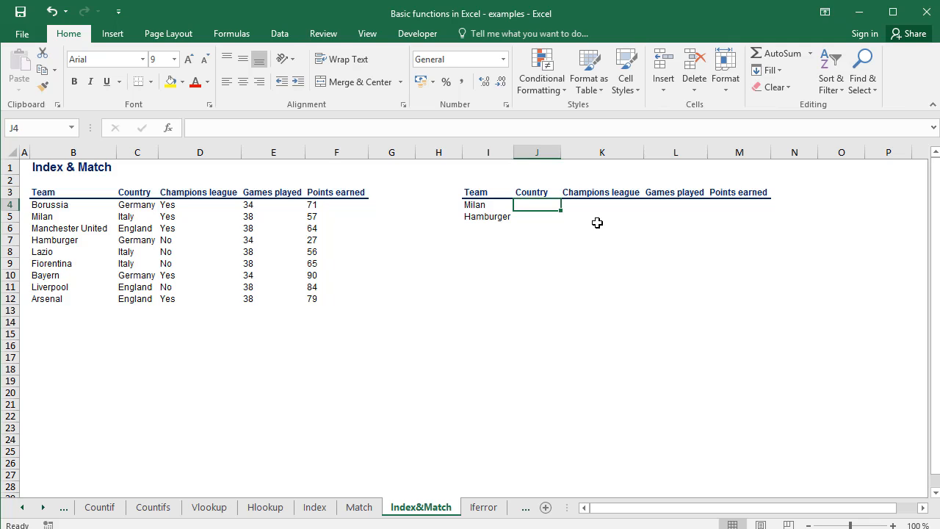
pyautogui.write('+matc')
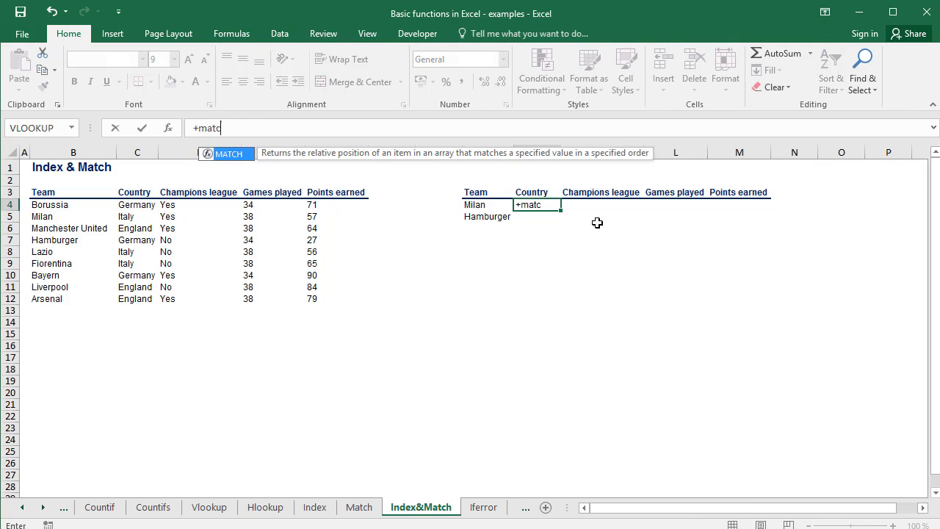
pyautogui.write('h(')
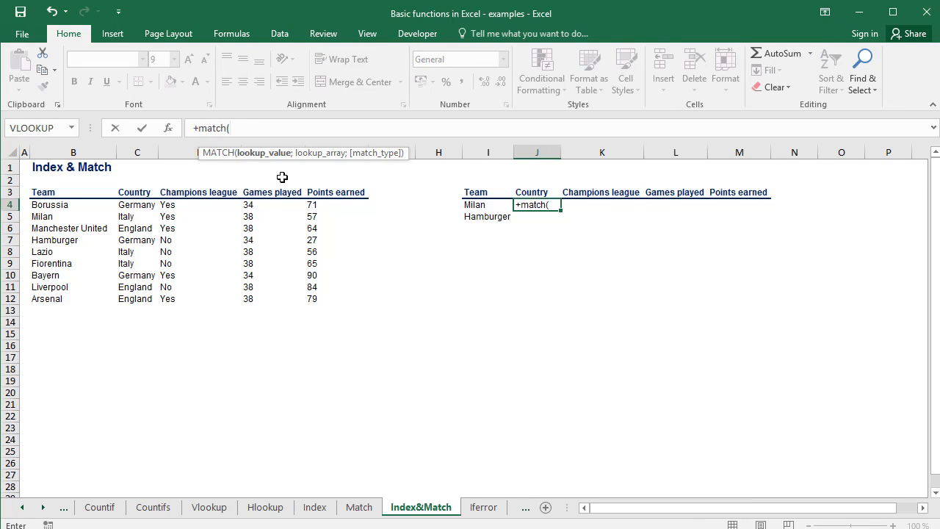
pyautogui.click(474, 205)
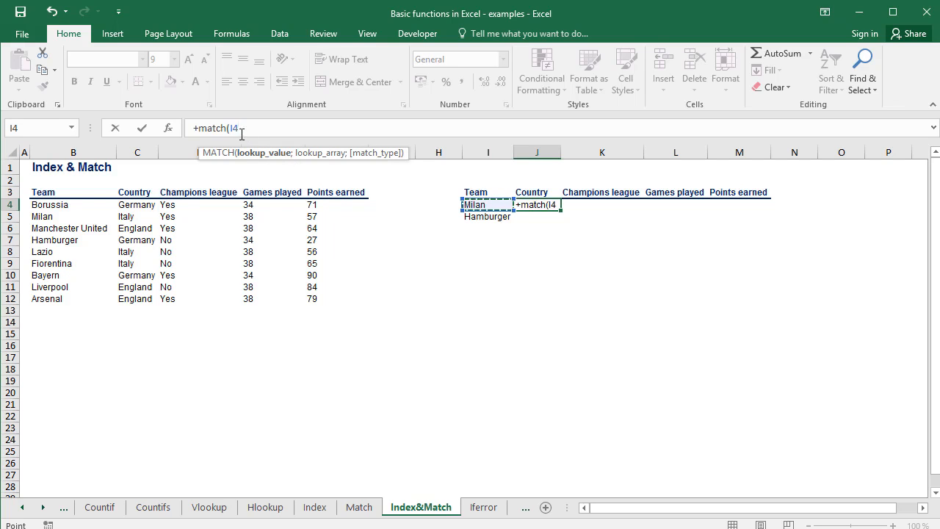
pyautogui.click(230, 129)
pyautogui.write('$I4')
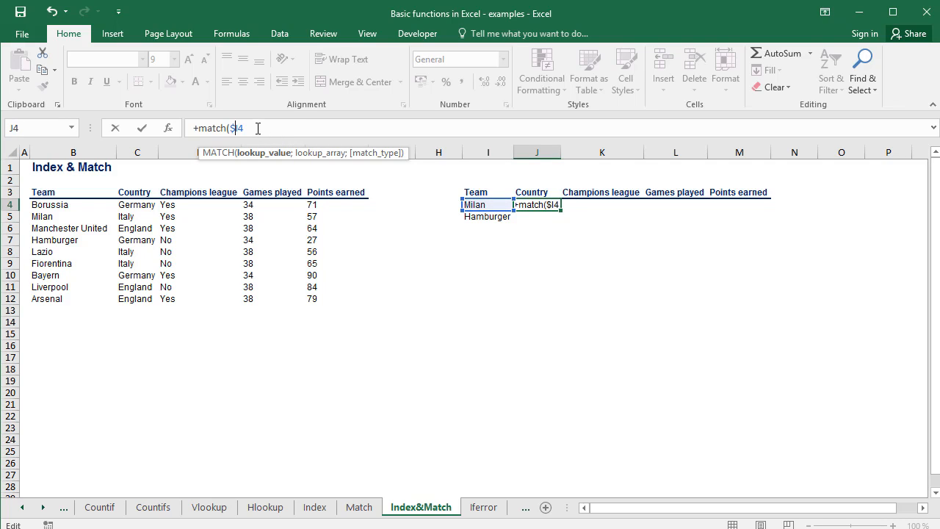
pyautogui.write(';')
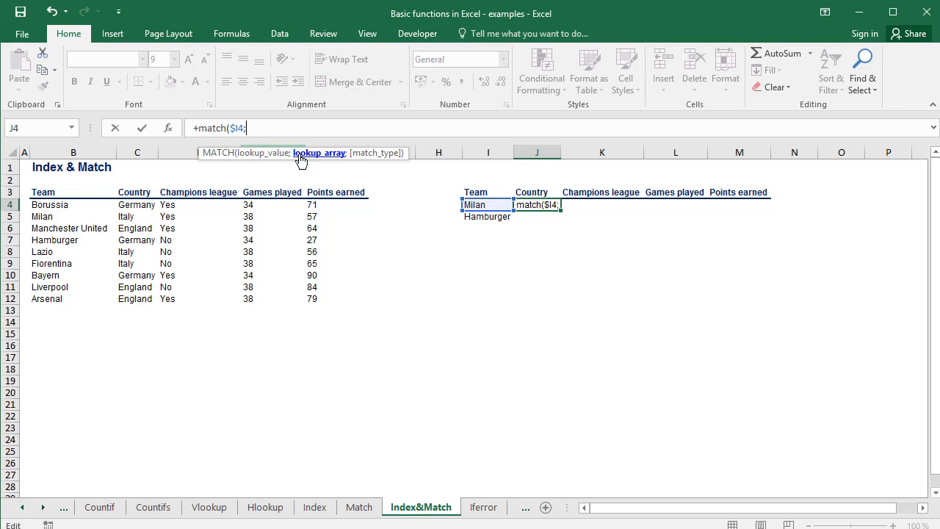
pyautogui.moveTo(61, 204); pyautogui.dragTo(58, 300)
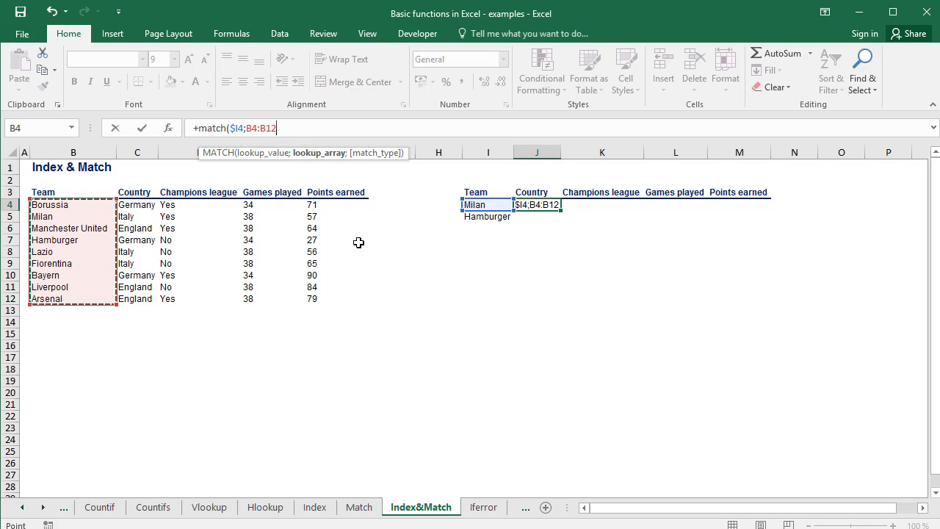
pyautogui.press('F4')
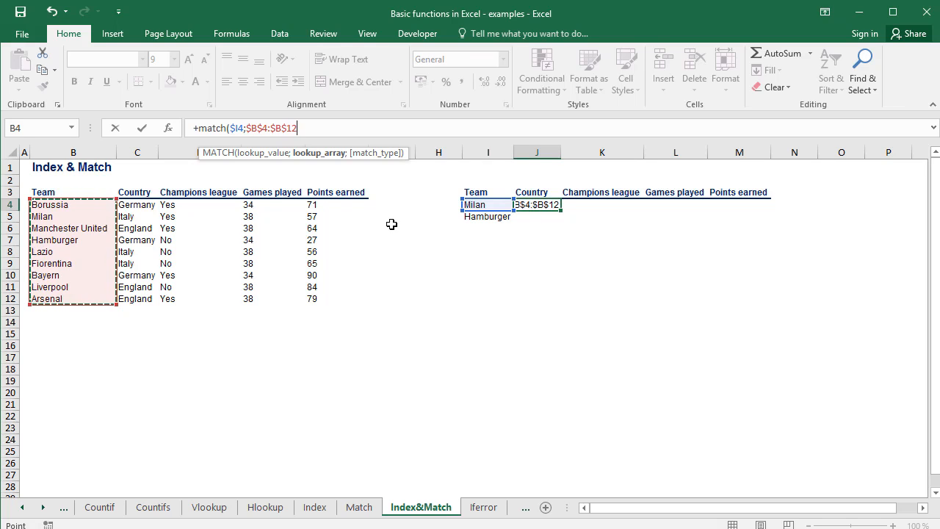
pyautogui.write(';')
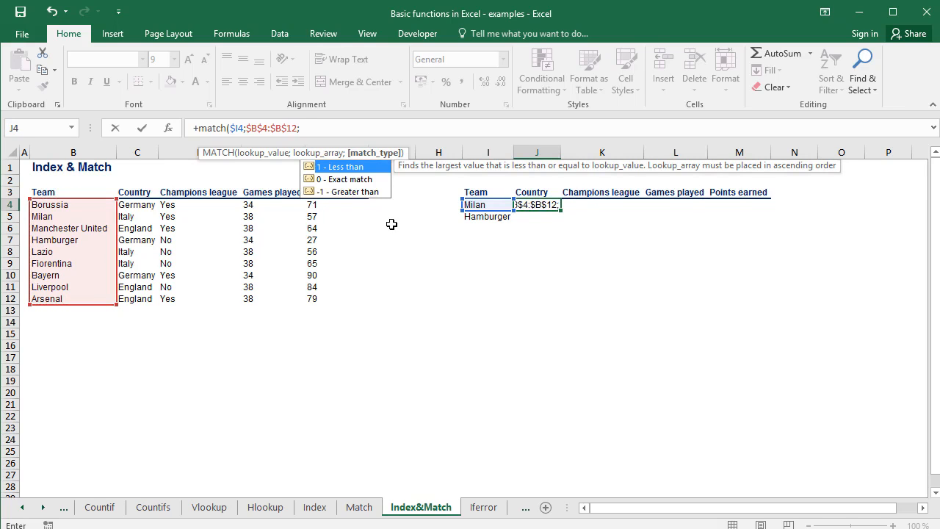
pyautogui.write('0)')
pyautogui.press('Return')
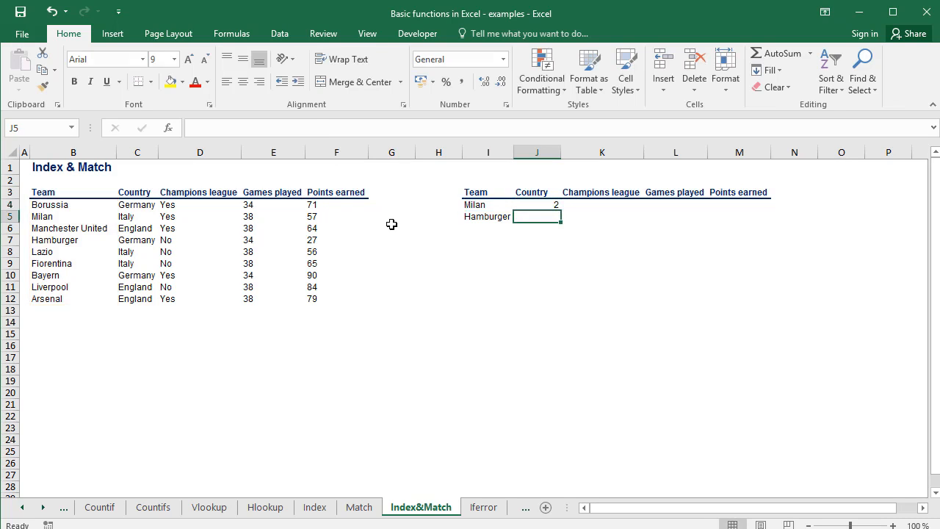
# Copy the MATCH formula from J4 to J5 for Hamburger
pyautogui.press('Up')
pyautogui.hotkey('ctrl', 'c')
pyautogui.press('Down')
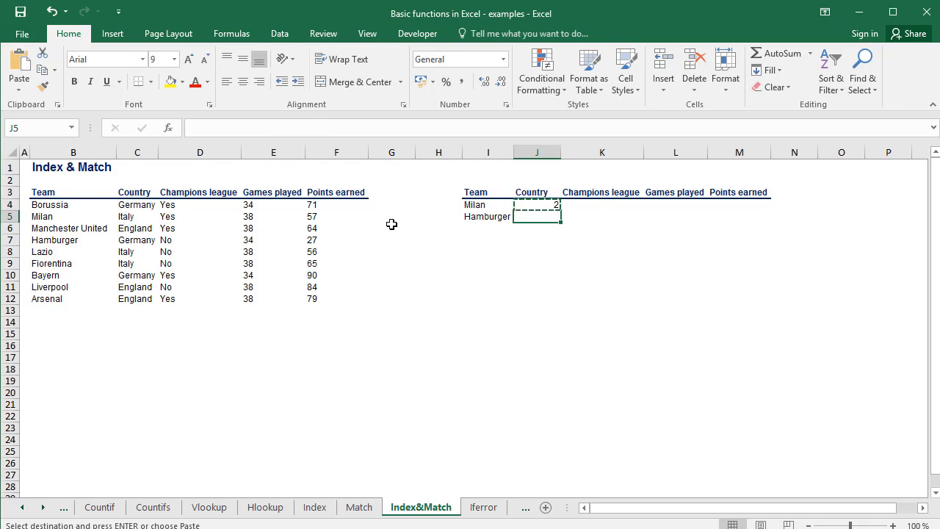
pyautogui.hotkey('ctrl', 'v')
pyautogui.press('Escape')
pyautogui.press('Up')
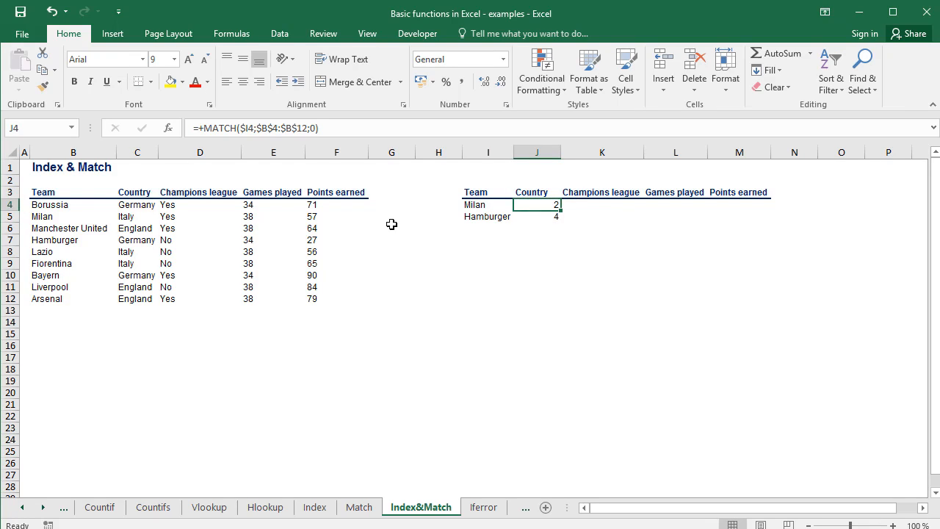
# Compare the MATCH results in J4 and J5 with the positions of Milan in B5 and Hamburger in B7
pyautogui.press('Down')
pyautogui.press('Up')
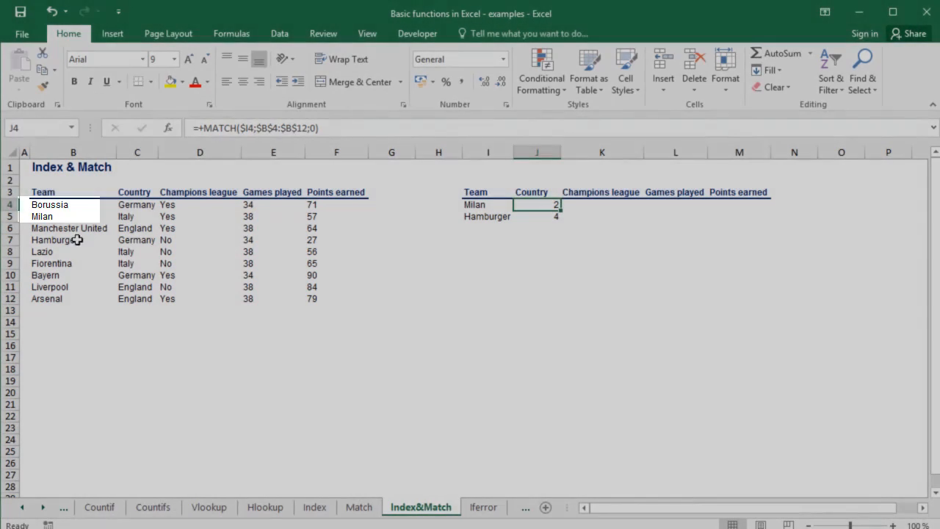
pyautogui.click(61, 215)
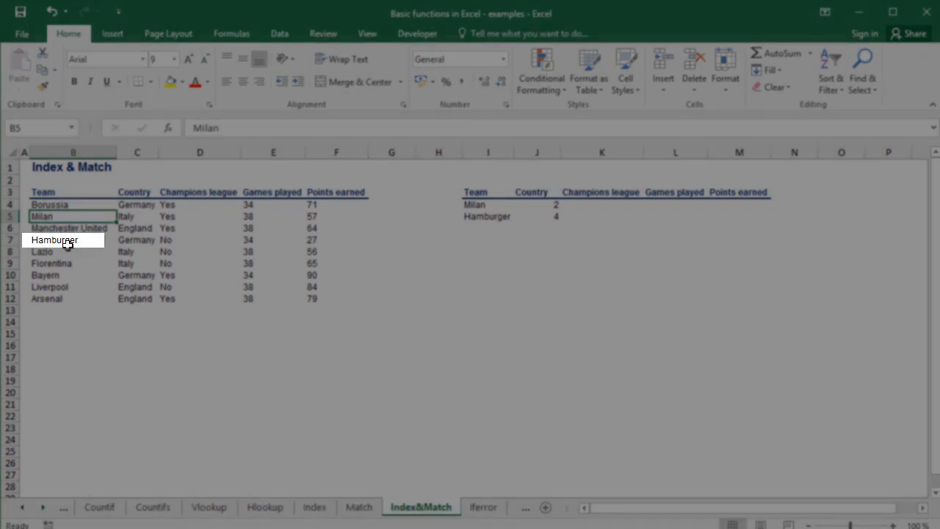
pyautogui.click(66, 243)
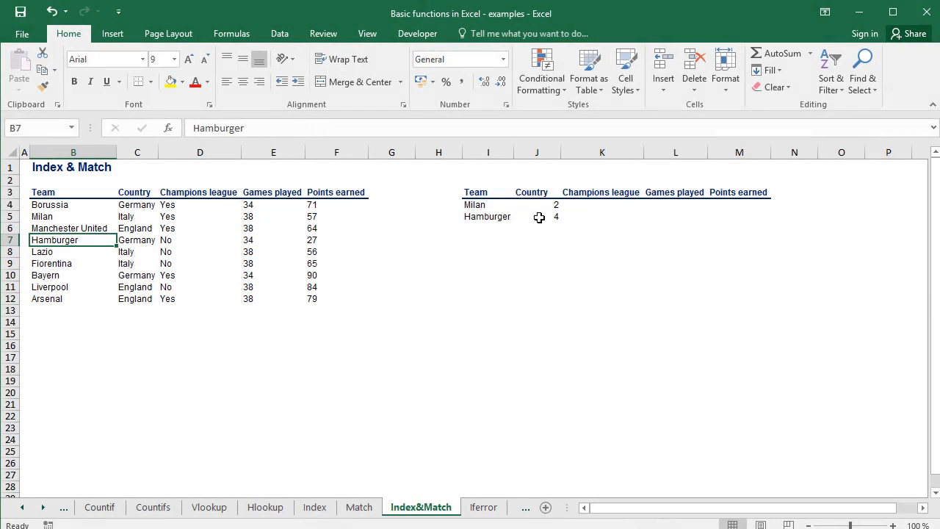
# Copy the MATCH formulas in J4:J5 across to K4:M5
pyautogui.click(552, 206)
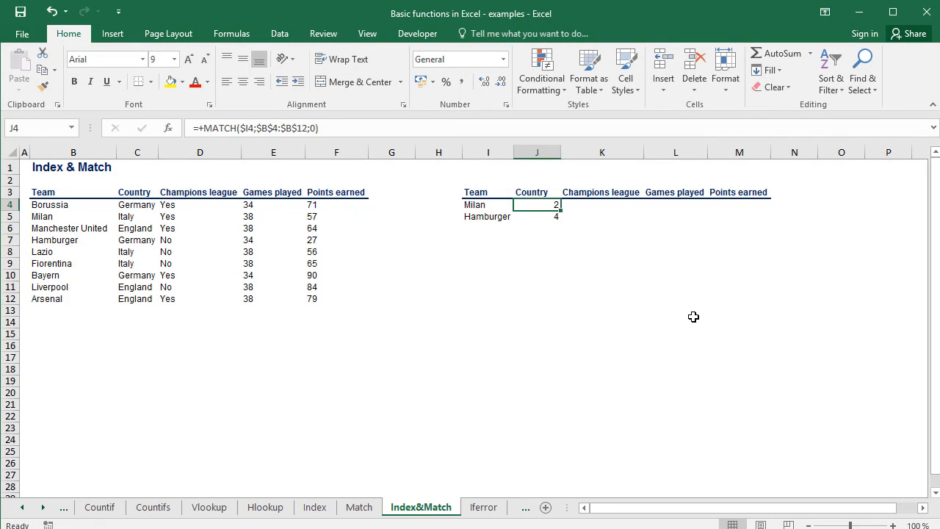
pyautogui.hotkey('shift', 'Down')
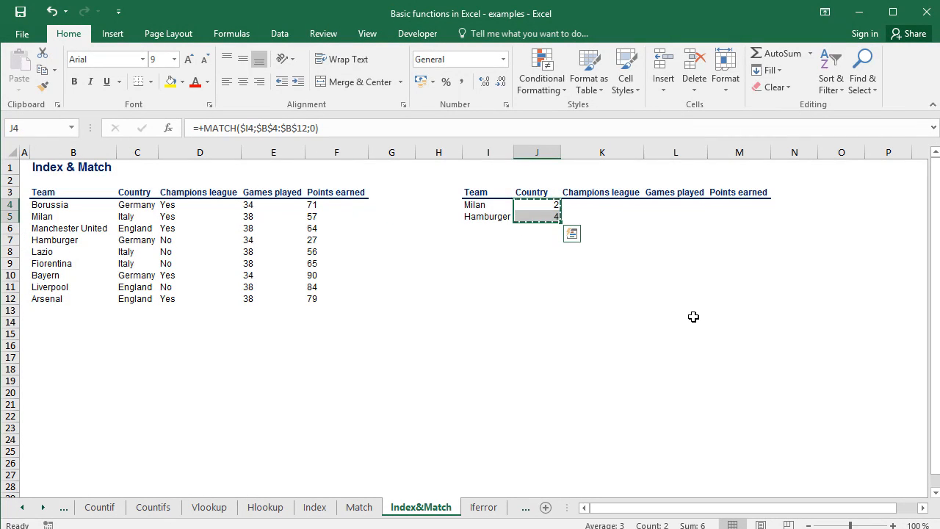
pyautogui.hotkey('ctrl', 'c')
pyautogui.press('Right')
pyautogui.hotkey('shift', 'Down')
pyautogui.hotkey('shift', 'Right')
pyautogui.hotkey('shift', 'Right')
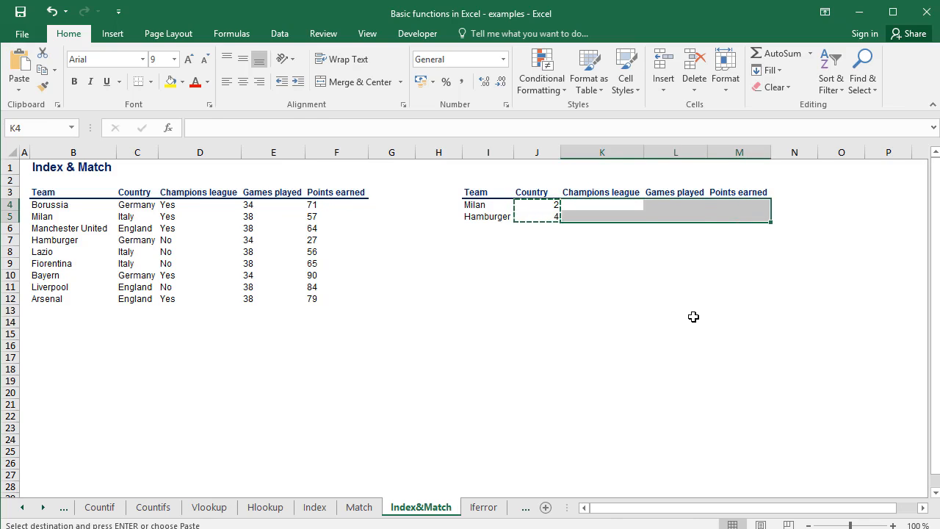
pyautogui.hotkey('ctrl', 'v')
pyautogui.press('Escape')
# Inspect the cell references of the copied MATCH formulas in K4, L4, K5 and L5
pyautogui.hotkey('shift', 'Left')
pyautogui.hotkey('shift', 'Left')
pyautogui.hotkey('shift', 'Up')
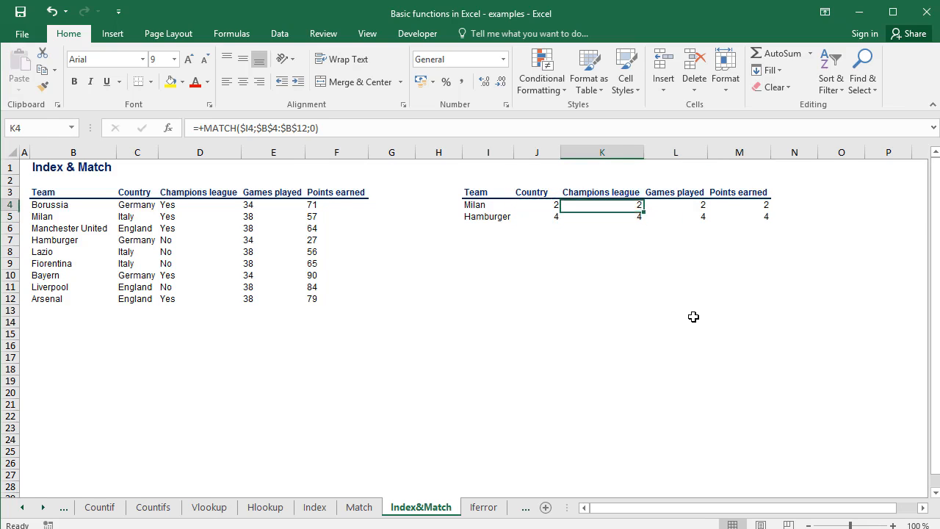
pyautogui.press('F2')
pyautogui.press('Escape')
pyautogui.press('Right')
pyautogui.press('F2')
pyautogui.press('Escape')
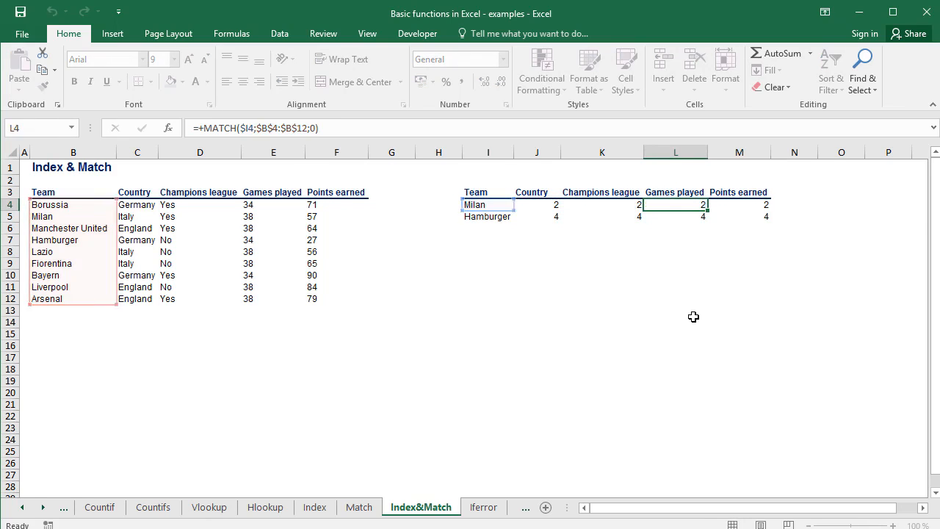
pyautogui.press('Left')
pyautogui.press('Down')
pyautogui.press('F2')
pyautogui.press('Escape')
pyautogui.press('Right')
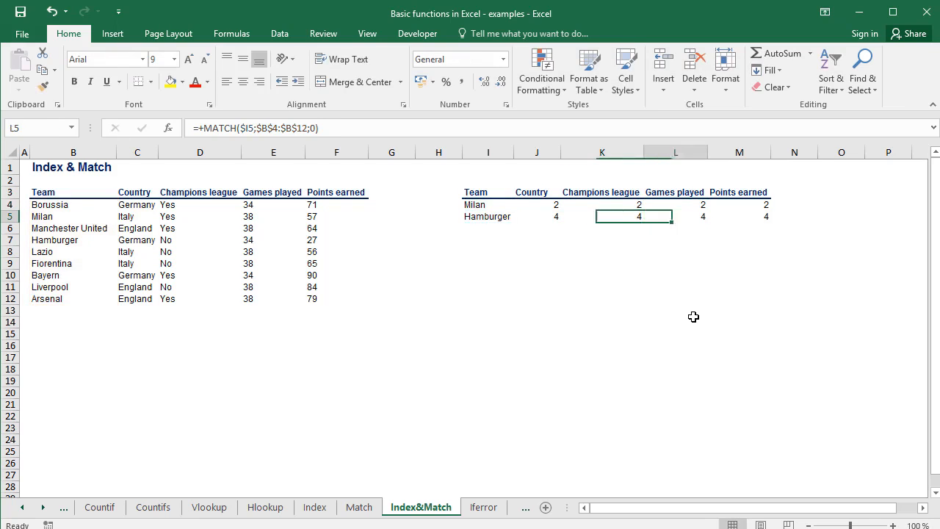
pyautogui.press('F2')
pyautogui.press('Escape')
pyautogui.press('Left')
pyautogui.press('Left')
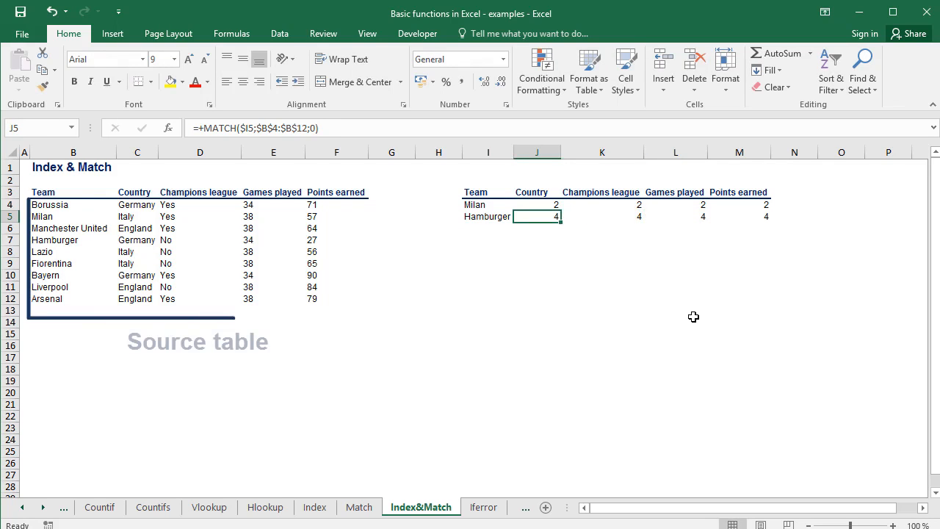
# Wrap the MATCH formula in J4 in an INDEX function with the Country range C4:C12 as its array
pyautogui.press('Up')
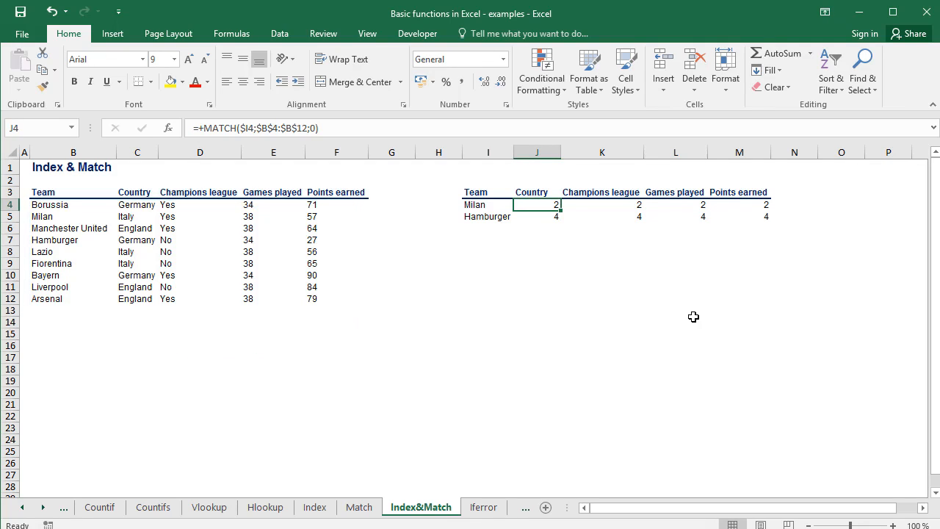
pyautogui.click(204, 128)
pyautogui.press('BackSpace')
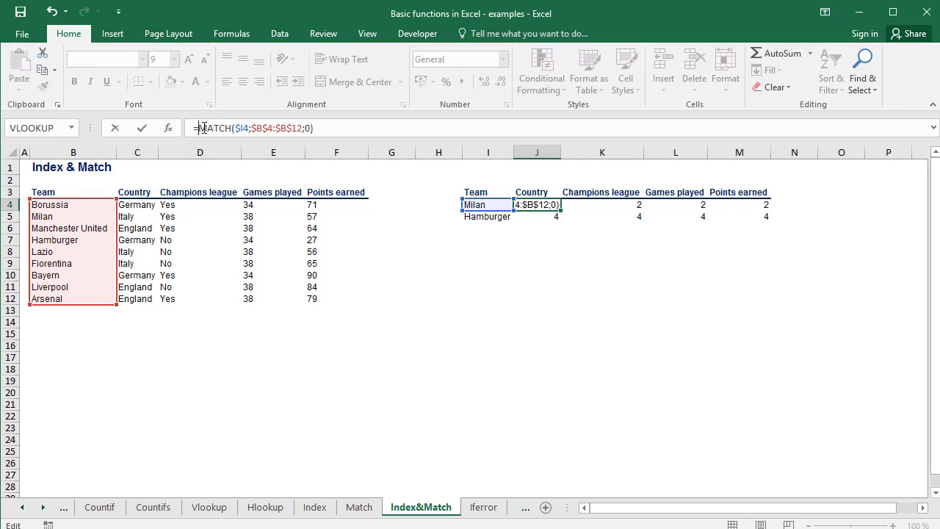
pyautogui.write('INDEX')
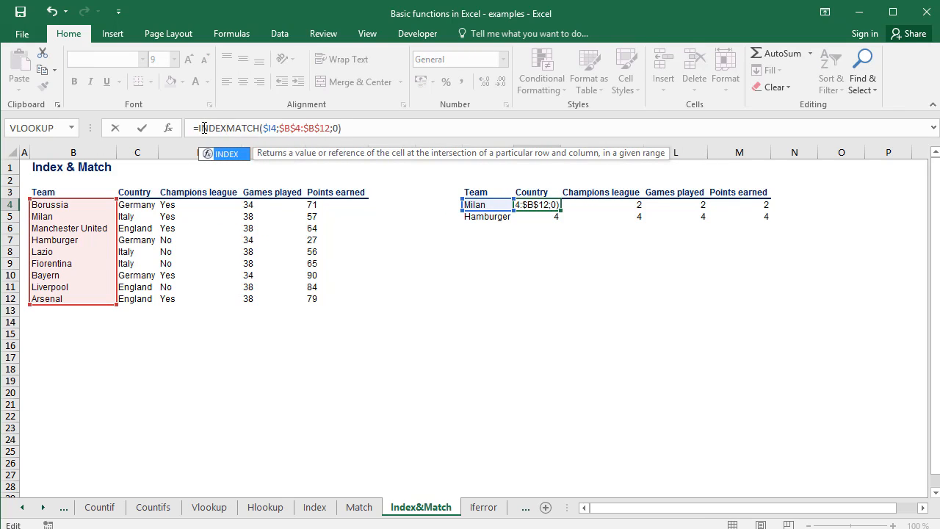
pyautogui.write('(')
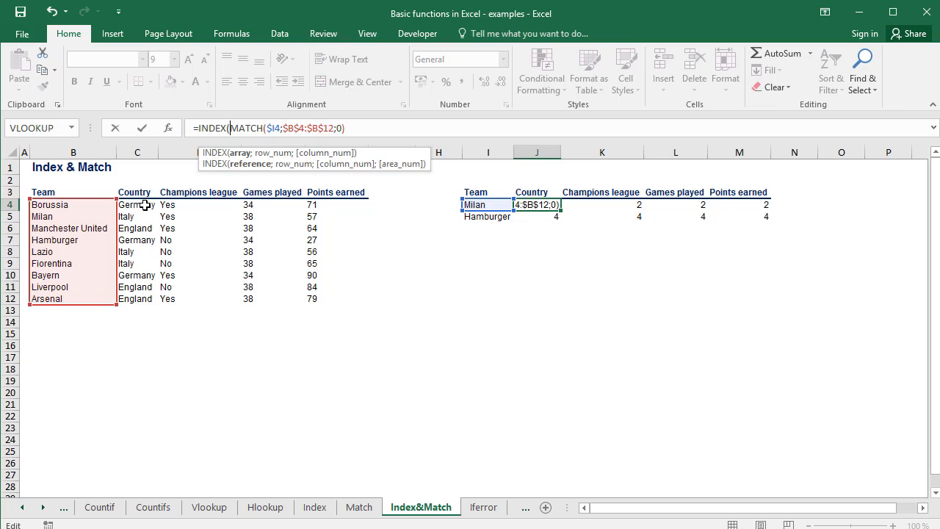
pyautogui.moveTo(145, 205); pyautogui.dragTo(149, 298)
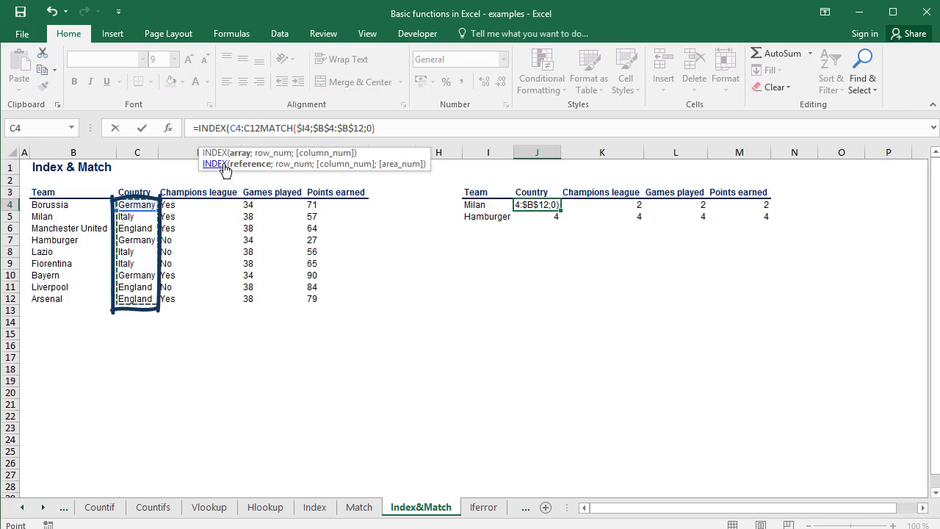
# Lock the rows of the INDEX array in J4 as C$4:C$12 and use the MATCH function as its row number
pyautogui.click(241, 128)
pyautogui.press('F4')
pyautogui.press('F4')
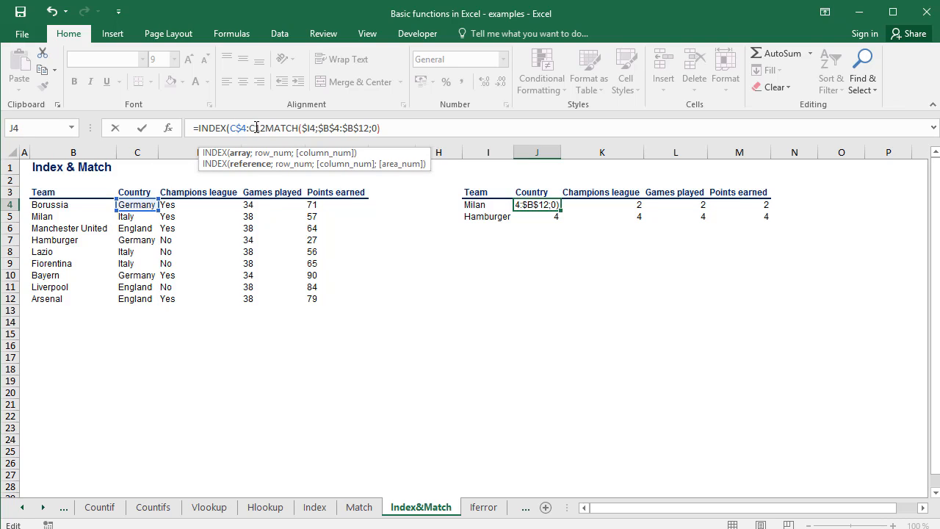
pyautogui.click(256, 128)
pyautogui.write('$')
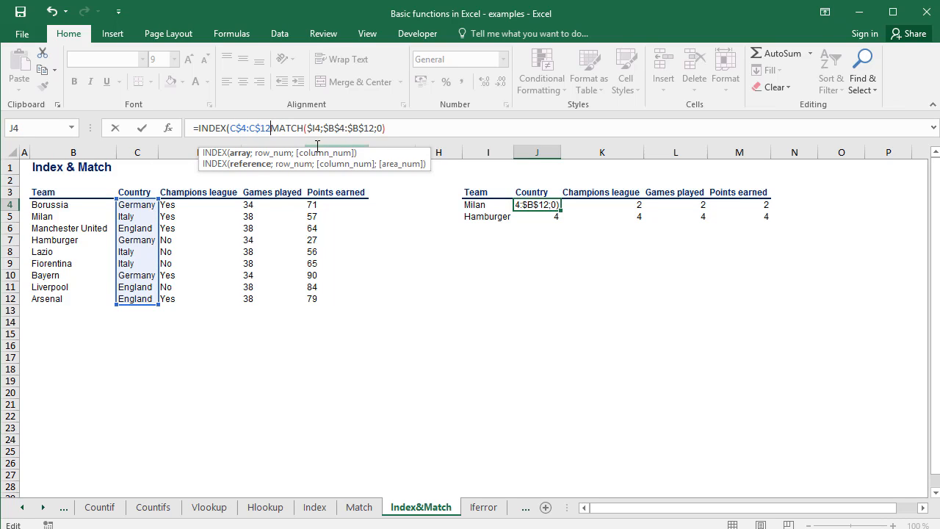
pyautogui.press('Right')
pyautogui.press('Right')
pyautogui.write(';')
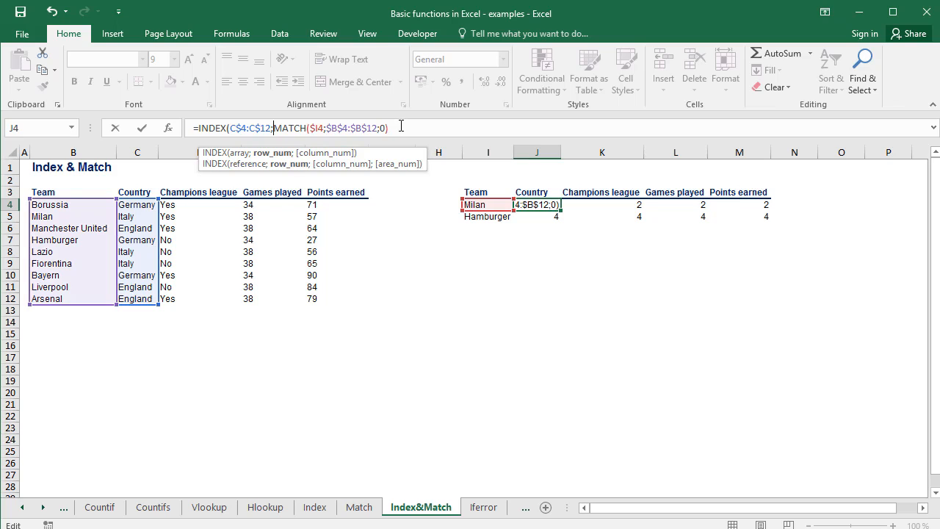
pyautogui.press('Return')
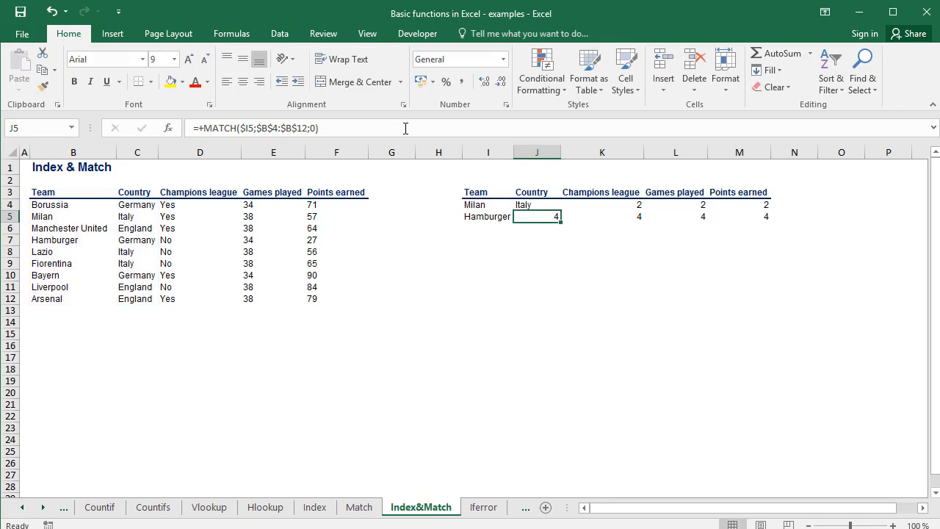
# Compare the INDEX and MATCH result in J4 with Milan's country in the source table
pyautogui.press('Up')
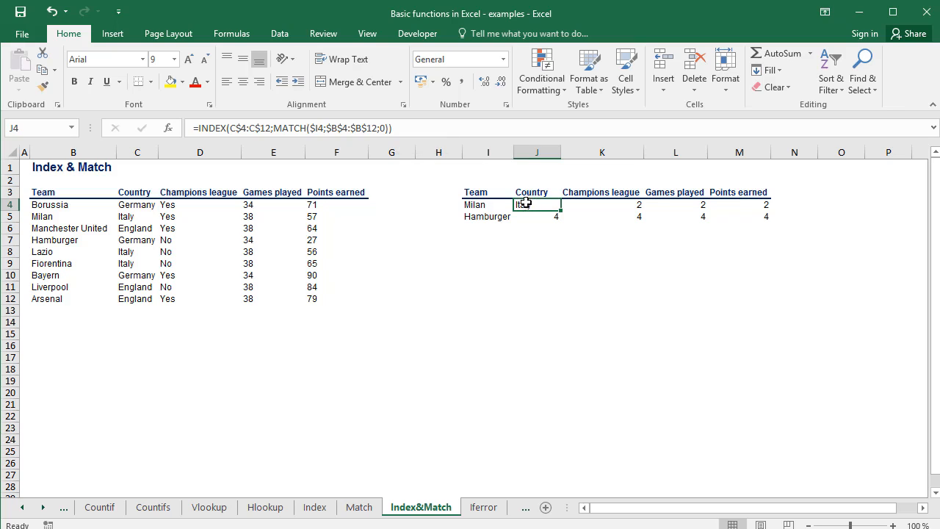
pyautogui.click(77, 216)
pyautogui.press('Right')
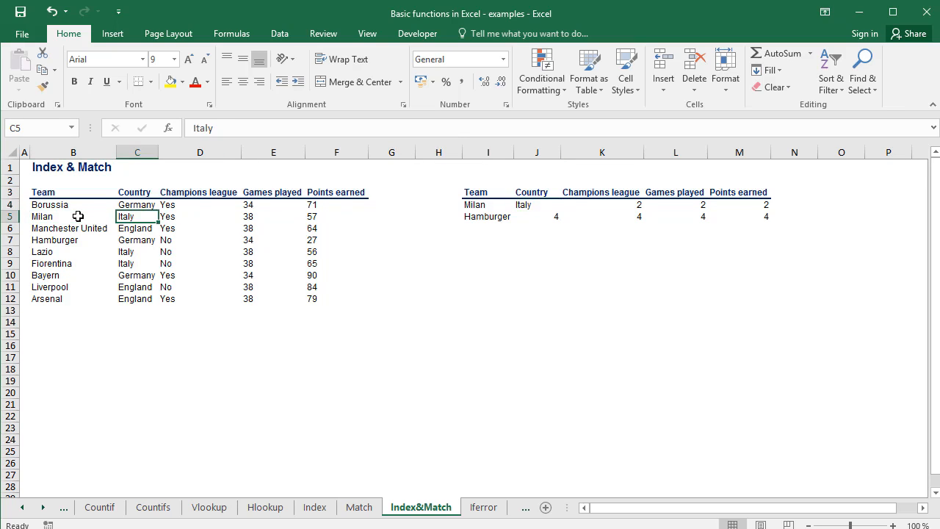
pyautogui.press('Right')
pyautogui.press('Right')
pyautogui.press('Right')
pyautogui.press('Right')
pyautogui.press('Right')
pyautogui.press('Right')
pyautogui.press('Right')
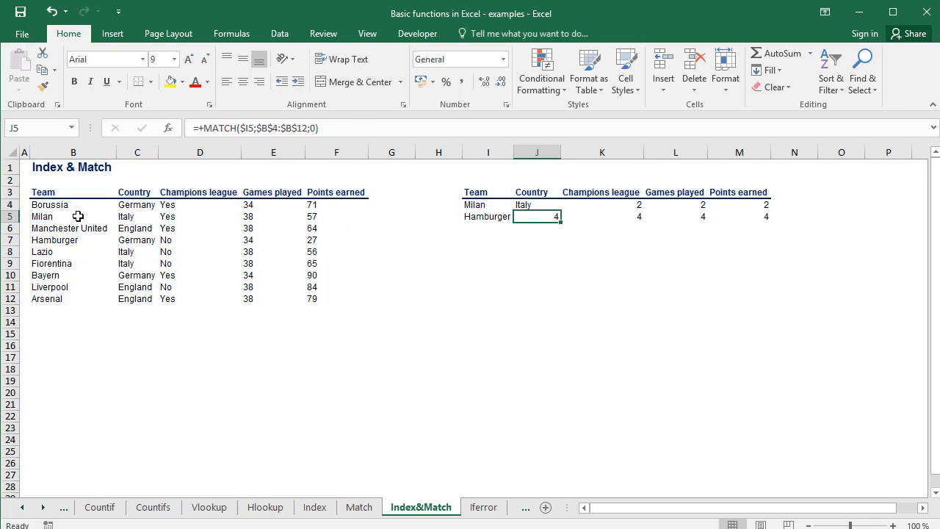
# Inspect the ranges referenced by the combined INDEX and MATCH formula in J4
pyautogui.press('Up')
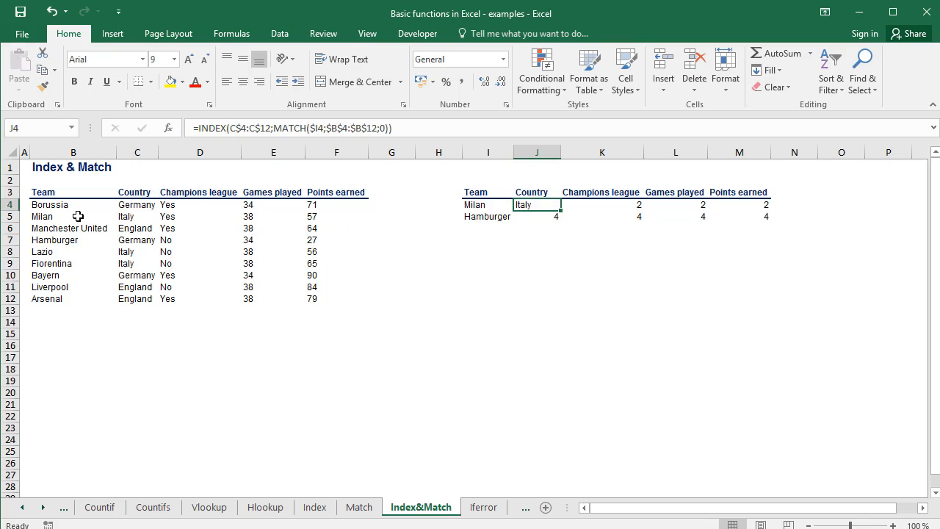
pyautogui.press('F2')
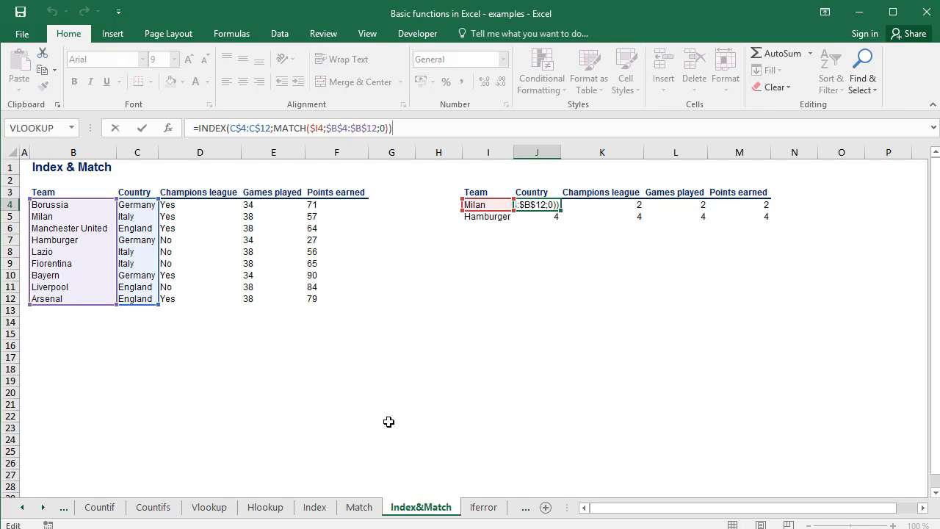
pyautogui.press('Escape')
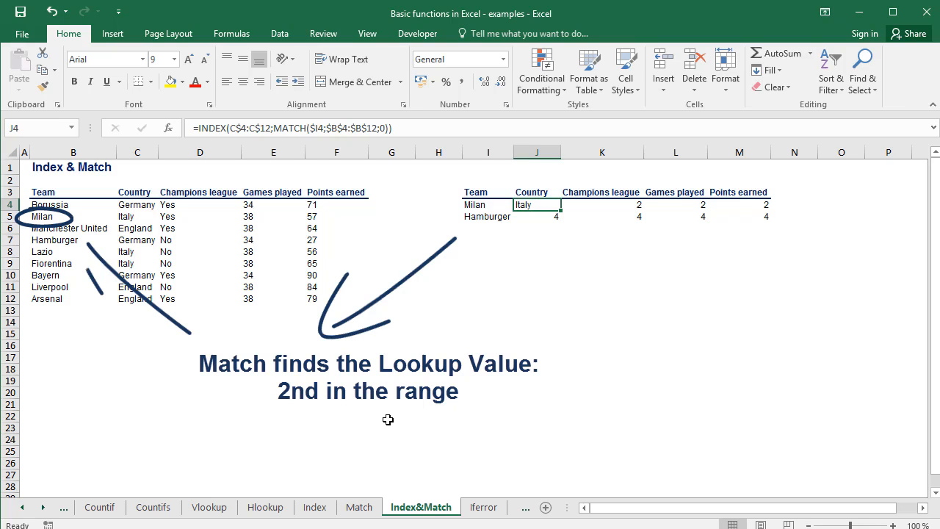
pyautogui.press('Escape')
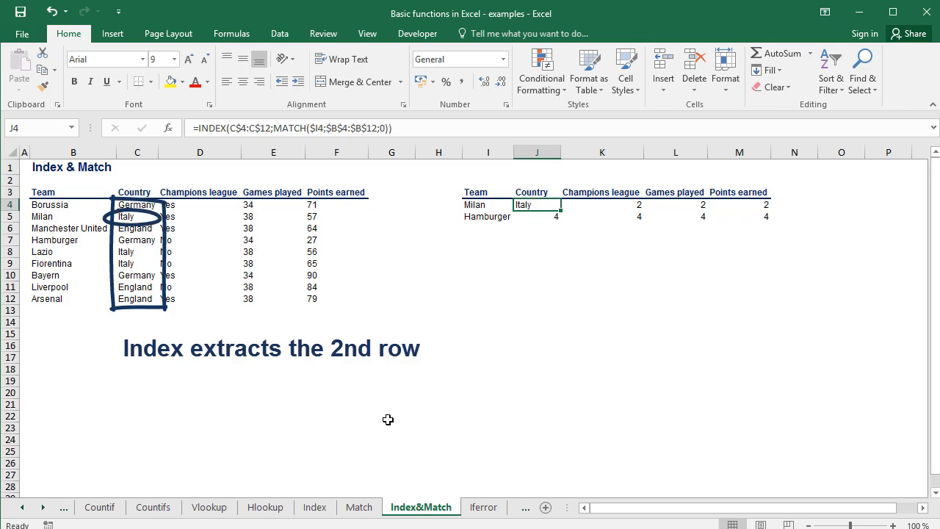
# Copy the combined INDEX and MATCH formula from J4 to J5 and across to K4:M5
pyautogui.hotkey('ctrl', 'c')
pyautogui.press('Down')
pyautogui.hotkey('ctrl', 'v')
pyautogui.press('Up')
pyautogui.press('Right')
pyautogui.hotkey('shift', 'Down')
pyautogui.hotkey('shift', 'Right')
pyautogui.hotkey('shift', 'Right')
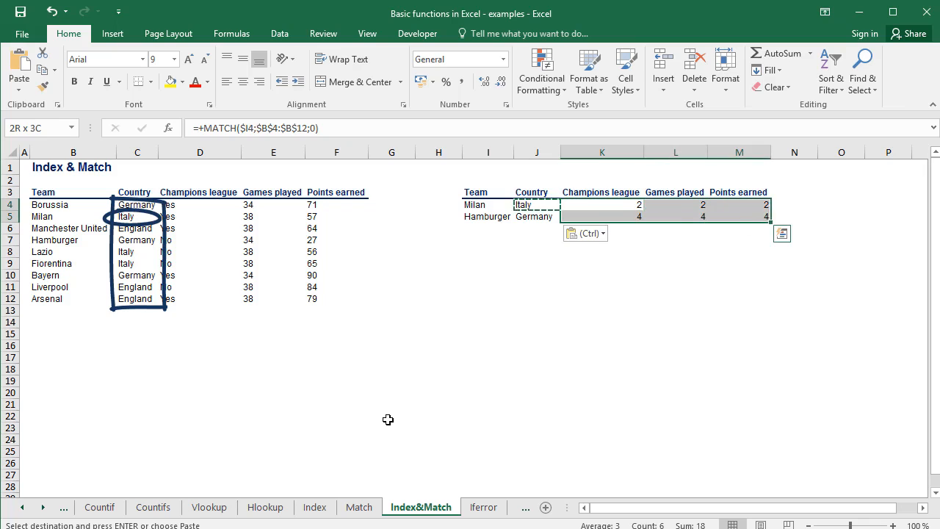
pyautogui.hotkey('ctrl', 'v')
pyautogui.press('Escape')
# Compare the cell references of the INDEX and MATCH formulas in J4 and K4
pyautogui.press('Left')
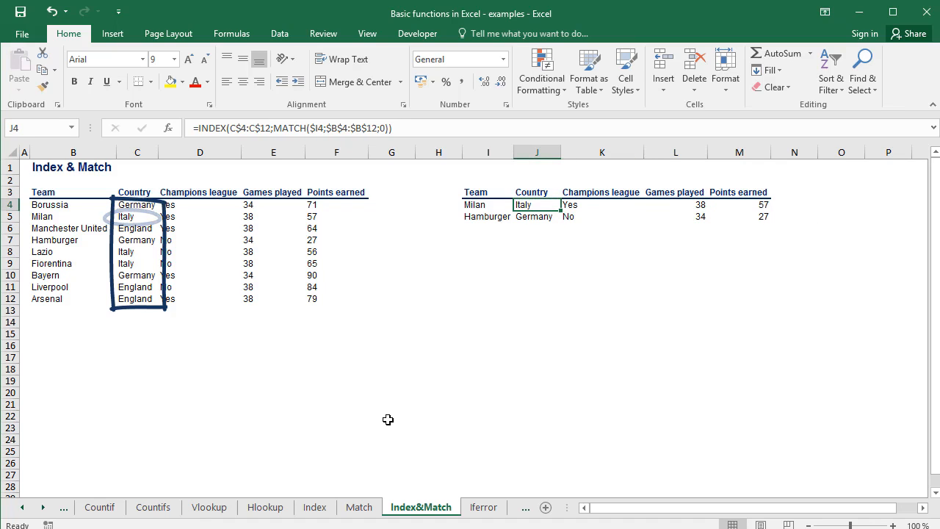
pyautogui.press('F2')
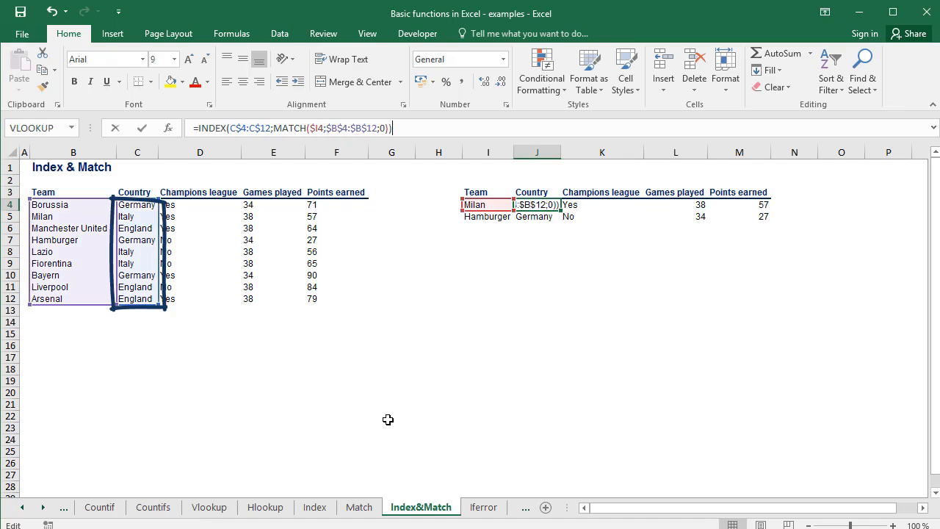
pyautogui.press('Escape')
pyautogui.press('Right')
pyautogui.press('F2')
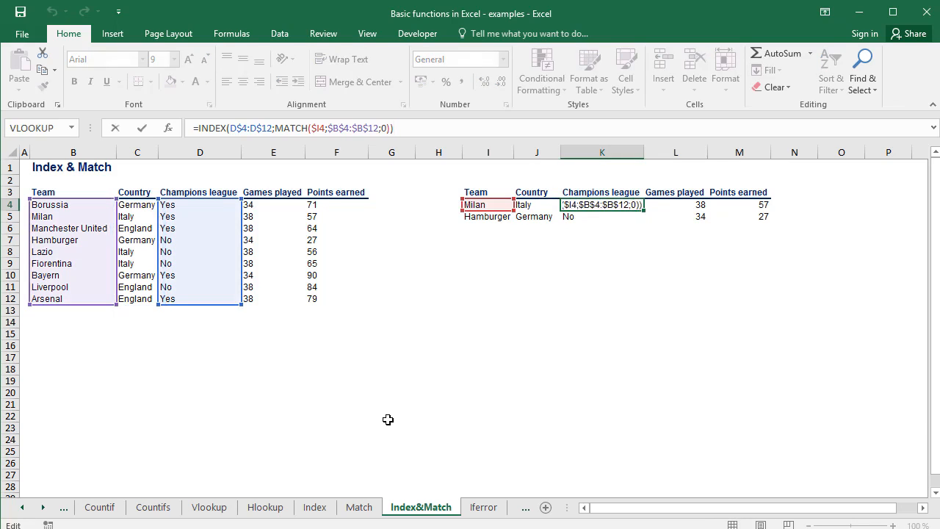
pyautogui.press('Escape')
pyautogui.press('Left')
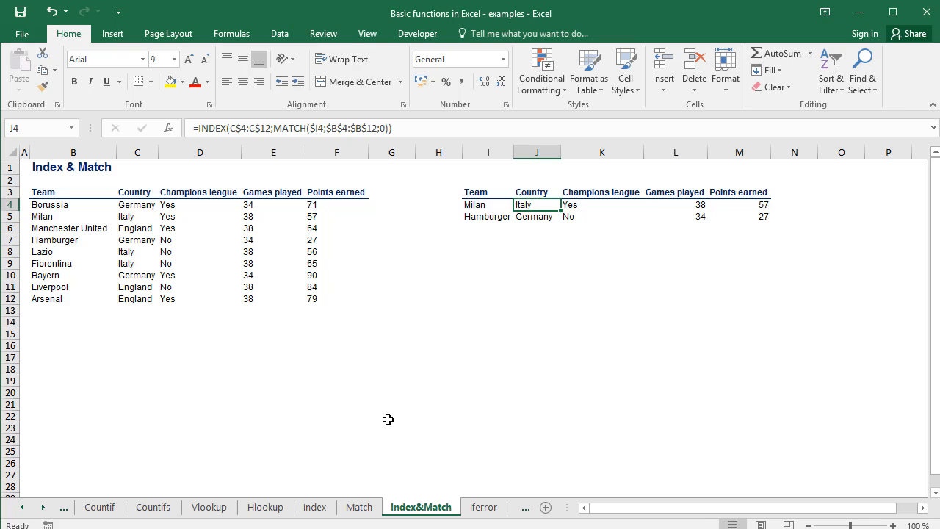
# Move the team names from B4:B12 to G4:G12, beside the Points earned column
pyautogui.click(60, 210)
pyautogui.hotkey('ctrl', 'shift', 'Down')
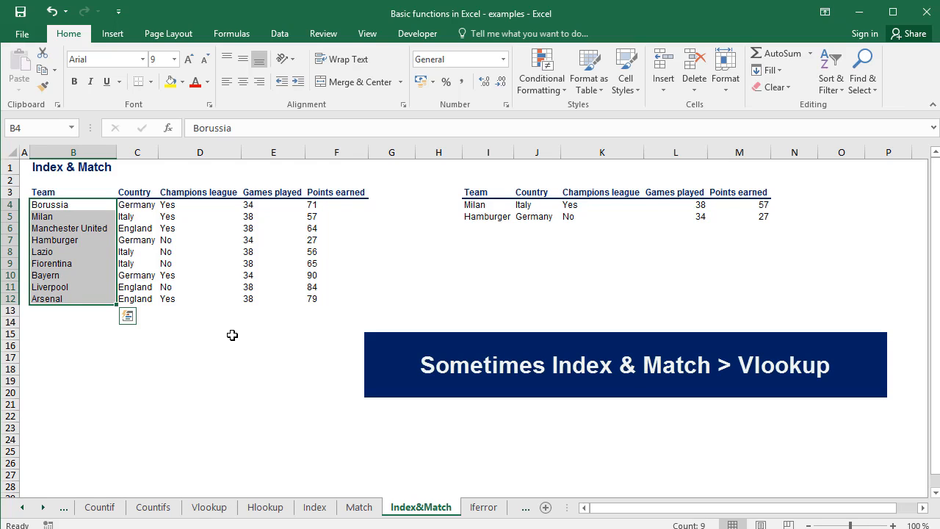
pyautogui.hotkey('ctrl', 'c')
pyautogui.press('Right')
pyautogui.press('Right')
pyautogui.press('Right')
pyautogui.press('Right')
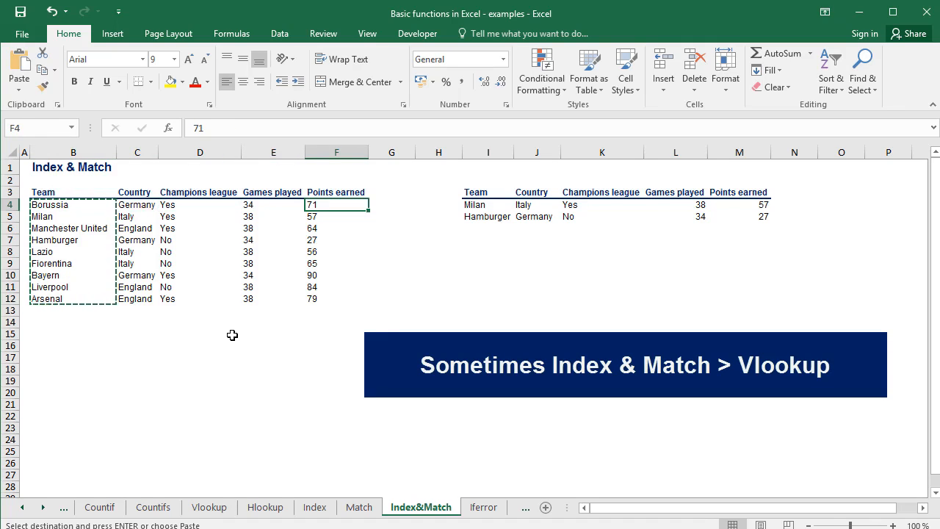
pyautogui.press('Right')
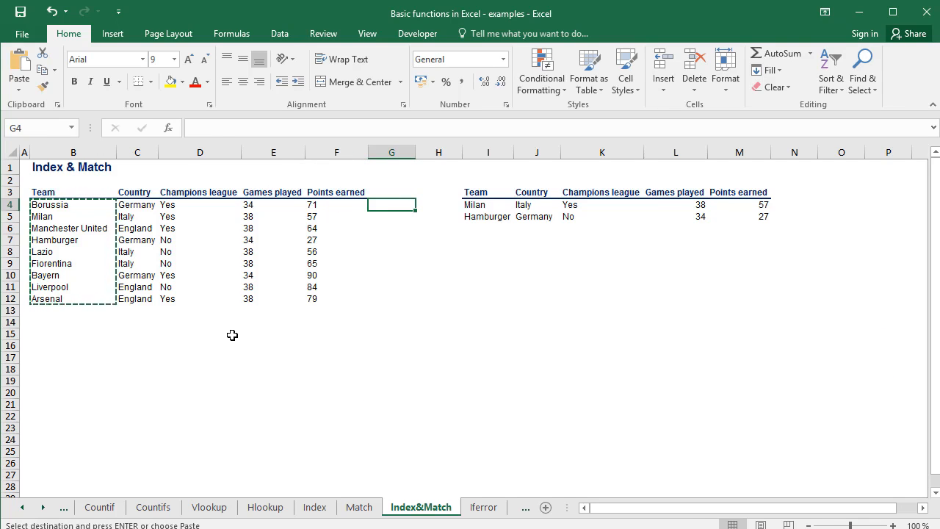
pyautogui.hotkey('ctrl', 'v')
# Review the relocated team names in G4:G12 alongside the Points earned values
pyautogui.press('Left')
pyautogui.press('Right')
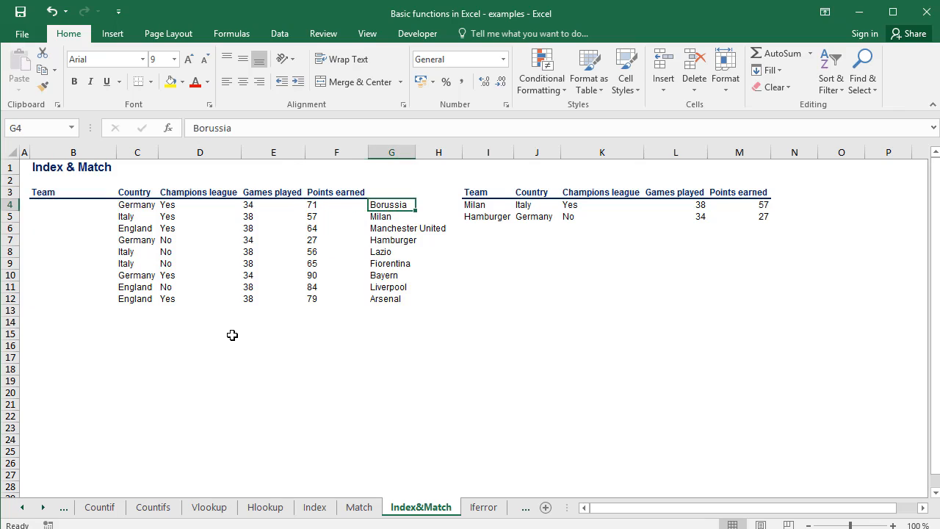
pyautogui.press('Down')
pyautogui.press('Down')
pyautogui.press('Down')
pyautogui.press('Down')
pyautogui.press('Down')
pyautogui.press('Down')
pyautogui.press('Down')
pyautogui.press('Down')
pyautogui.press('Left')
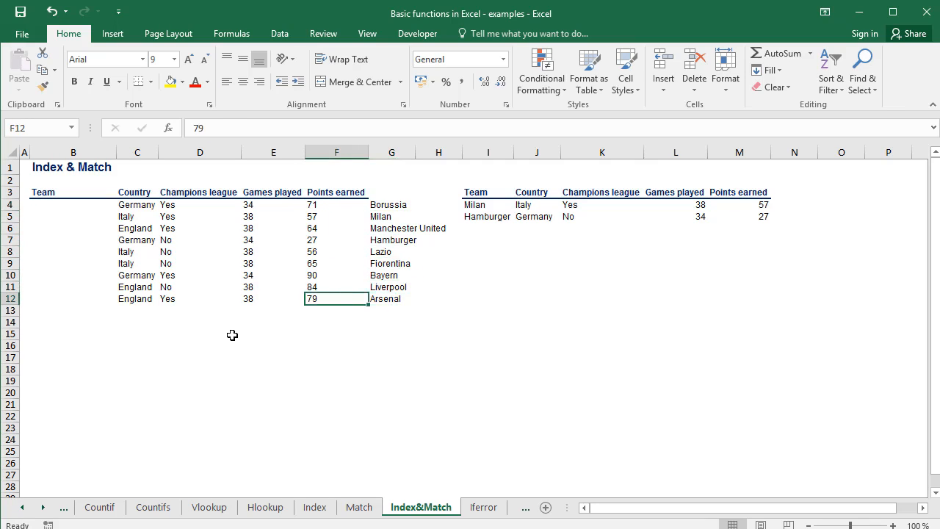
# Check the lookup results and formula references for Milan and Hamburger in J4:M5 against the moved team column
pyautogui.press('Up')
pyautogui.press('Right')
pyautogui.press('Right')
pyautogui.press('Right')
pyautogui.press('Right')
pyautogui.press('Right')
pyautogui.press('Up')
pyautogui.press('Left')
pyautogui.press('Up')
pyautogui.press('Up')
pyautogui.press('Up')
pyautogui.press('Up')
pyautogui.press('Up')
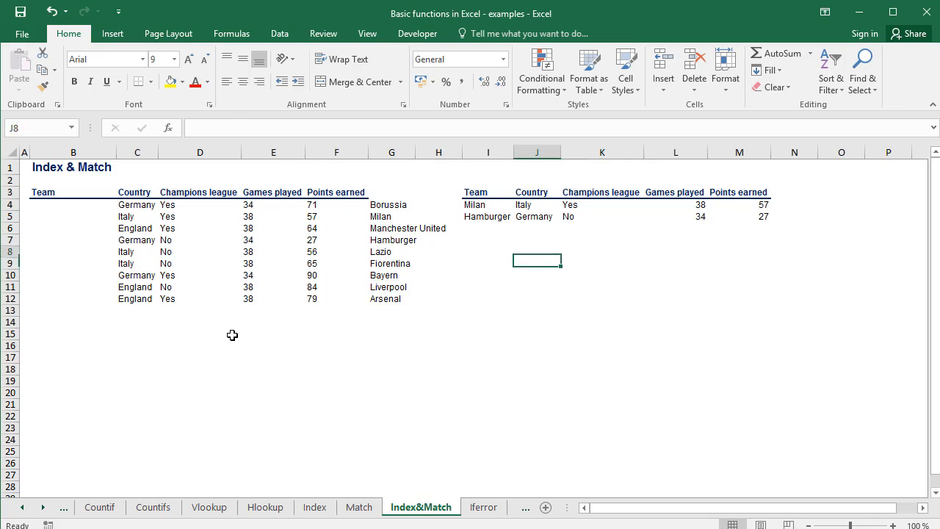
pyautogui.hotkey('shift', 'Right')
pyautogui.hotkey('shift', 'Right')
pyautogui.hotkey('shift', 'Right')
pyautogui.hotkey('shift', 'Right')
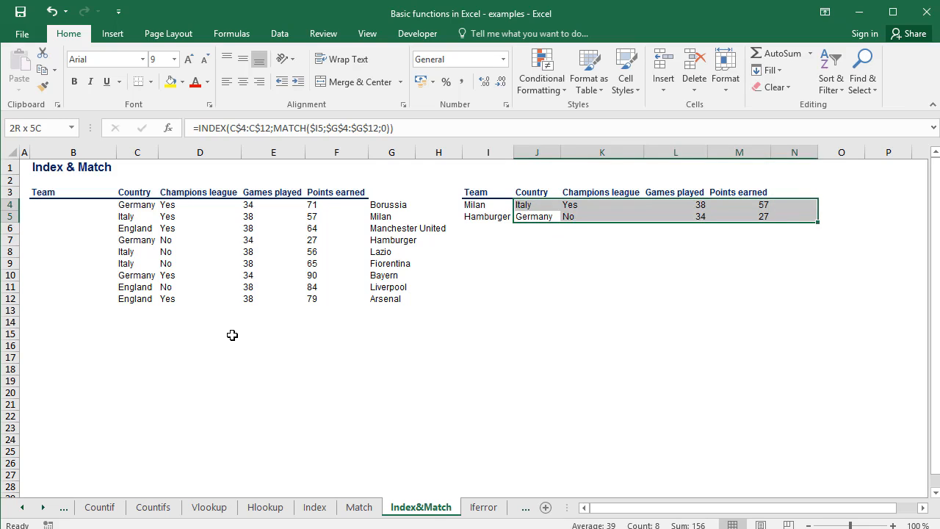
pyautogui.press('Left')
pyautogui.press('Down')
pyautogui.press('Down')
pyautogui.press('Down')
pyautogui.press('Down')
pyautogui.press('Down')
pyautogui.press('Down')
pyautogui.press('Down')
pyautogui.press('Down')
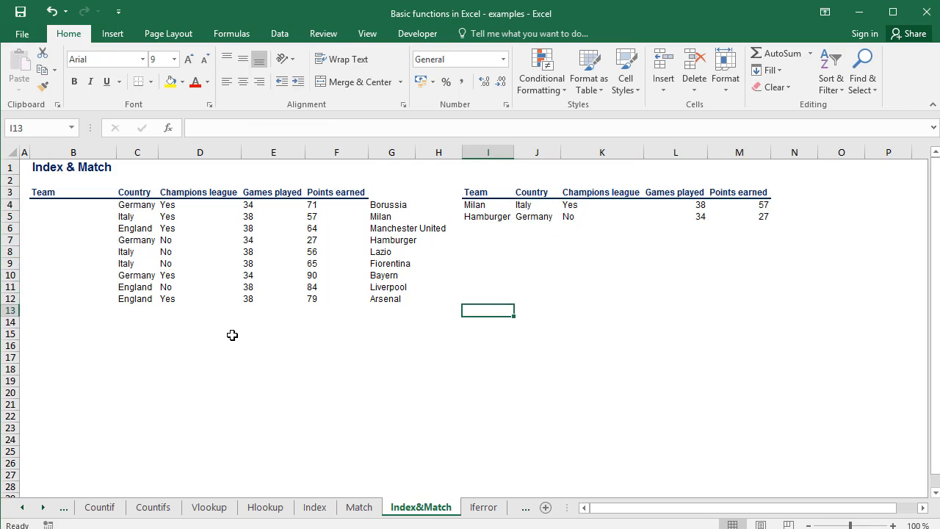
pyautogui.press('Up')
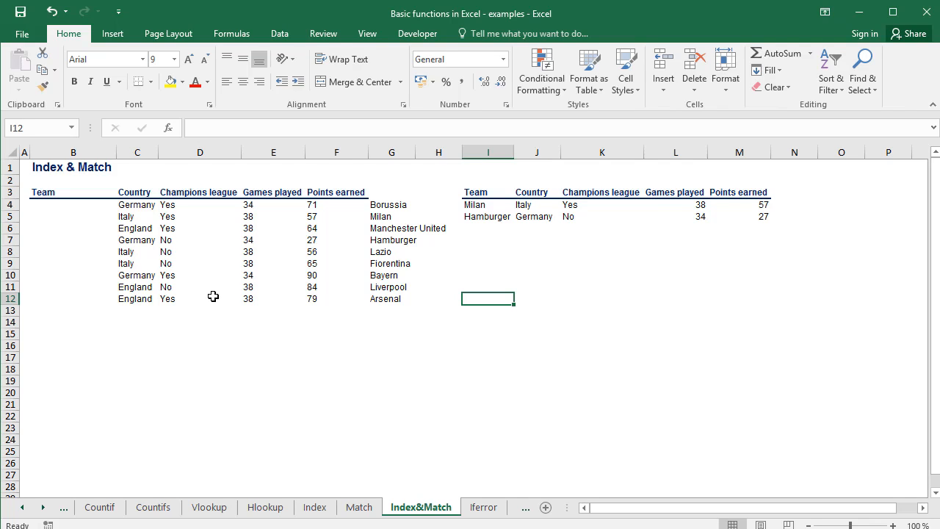
pyautogui.press('Up')
pyautogui.press('Up')
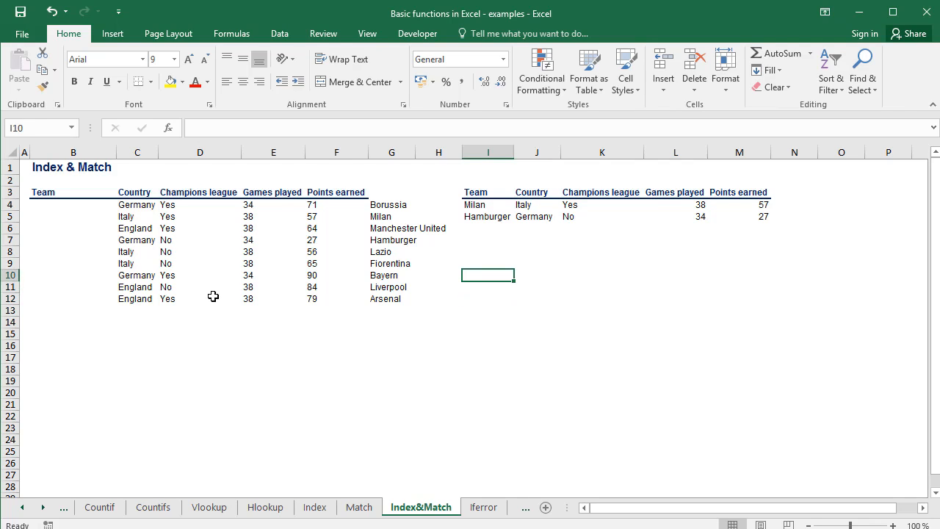